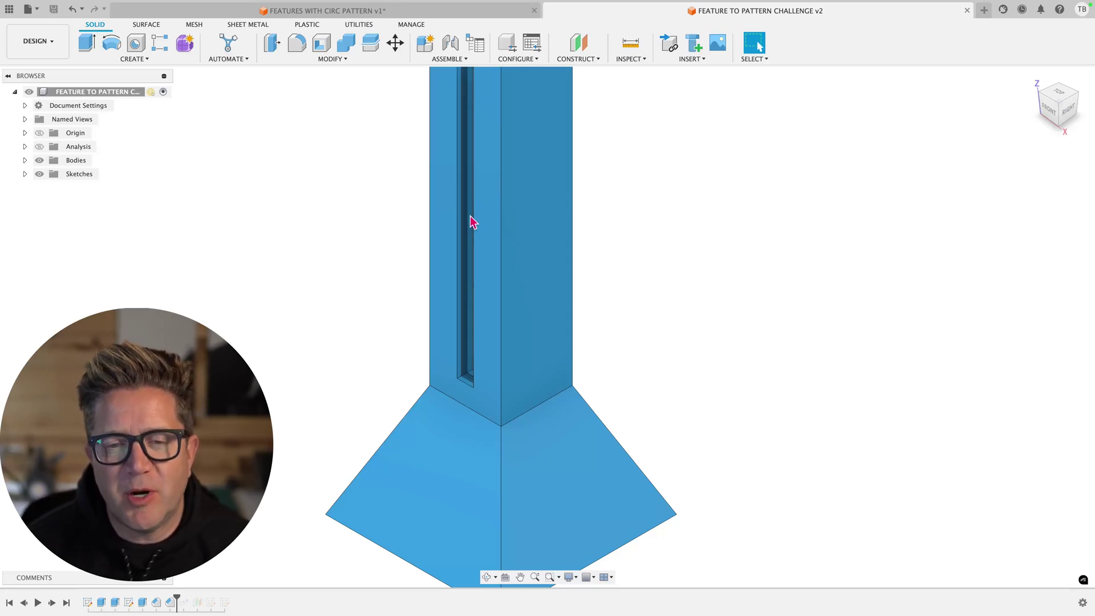
{"action": "scroll", "coordinate": [661, 257], "scroll_direction": "down", "scroll_amount": 2}
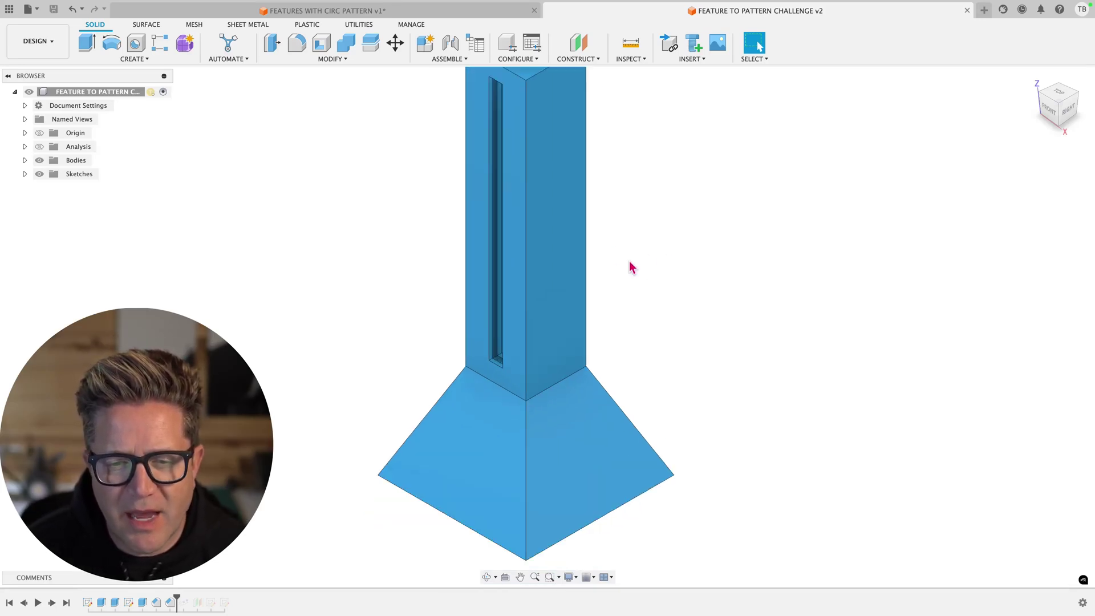
{"action": "middle_click_drag", "start_coordinate": [586, 260], "coordinate": [641, 251], "text": "shift"}
{"action": "scroll", "coordinate": [503, 311], "scroll_direction": "up", "scroll_amount": 2}
{"action": "scroll", "coordinate": [504, 307], "scroll_direction": "down", "scroll_amount": 2}
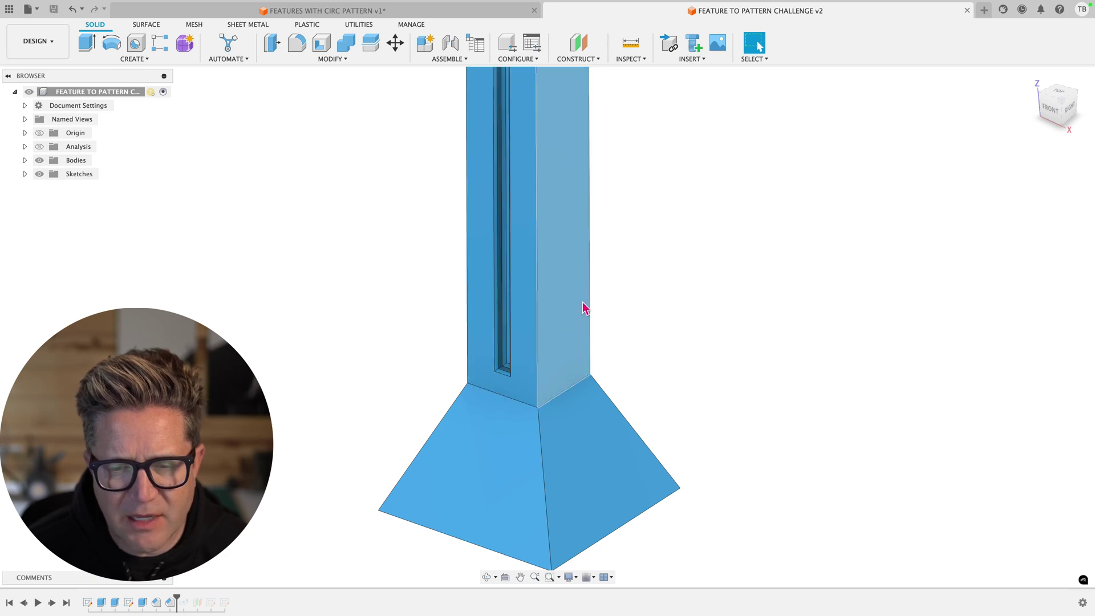
{"action": "middle_click_drag", "start_coordinate": [564, 289], "coordinate": [542, 305], "text": "shift"}
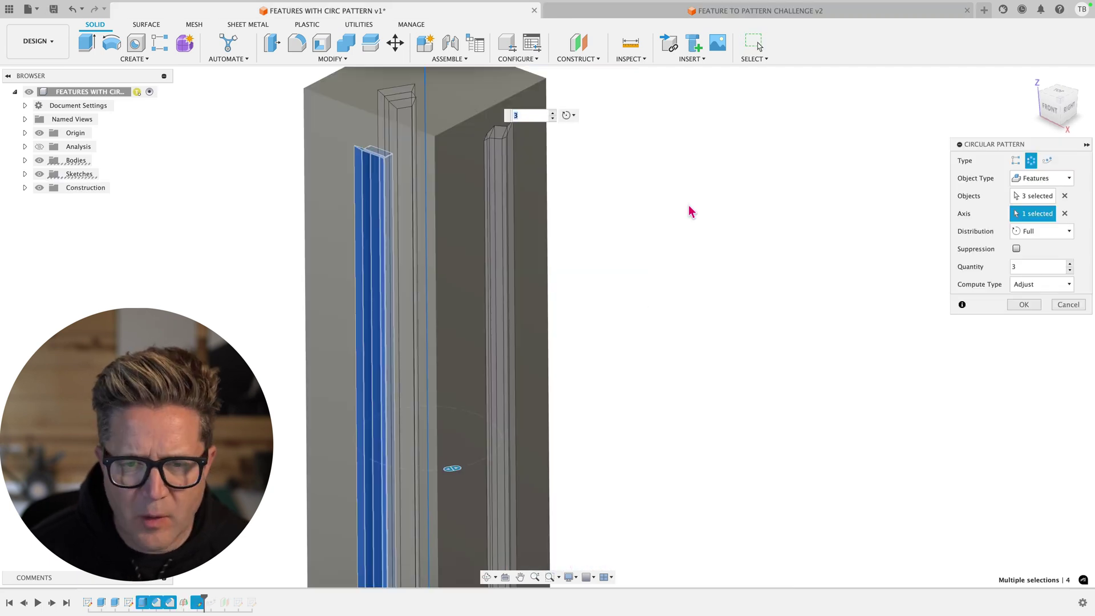
- Raise the circular pattern's quantity to 9 for the three slot features around the column's central axis
{"action": "scroll", "coordinate": [806, 308], "scroll_direction": "down", "scroll_amount": 2}
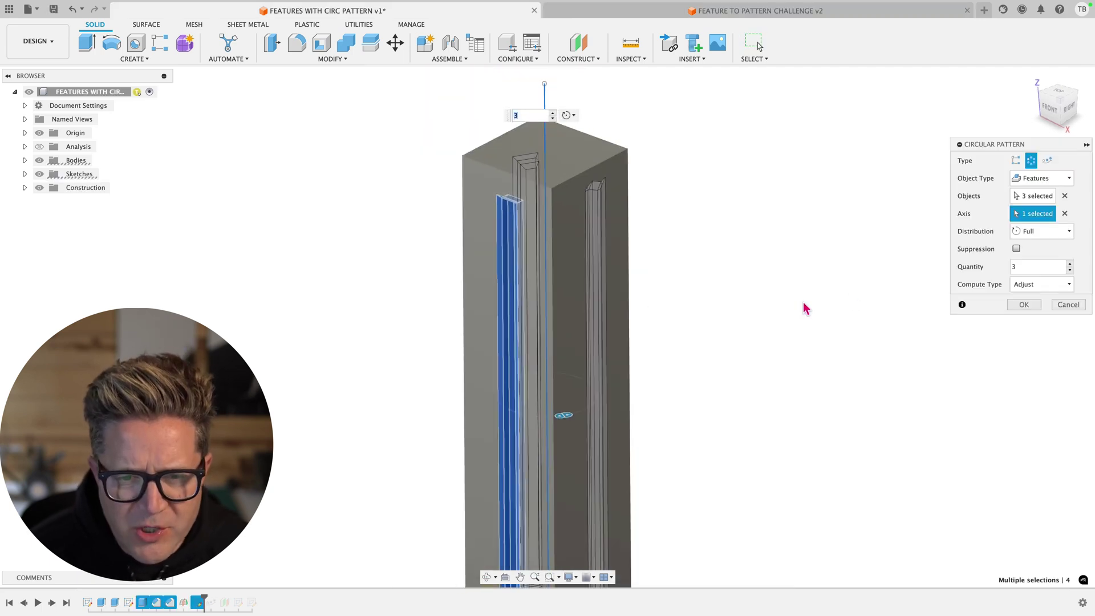
{"action": "left_click", "coordinate": [1070, 264]}
{"action": "left_click", "coordinate": [1070, 264]}
{"action": "left_click", "coordinate": [1070, 264]}
{"action": "left_click", "coordinate": [1070, 264]}
{"action": "left_click", "coordinate": [1070, 264]}
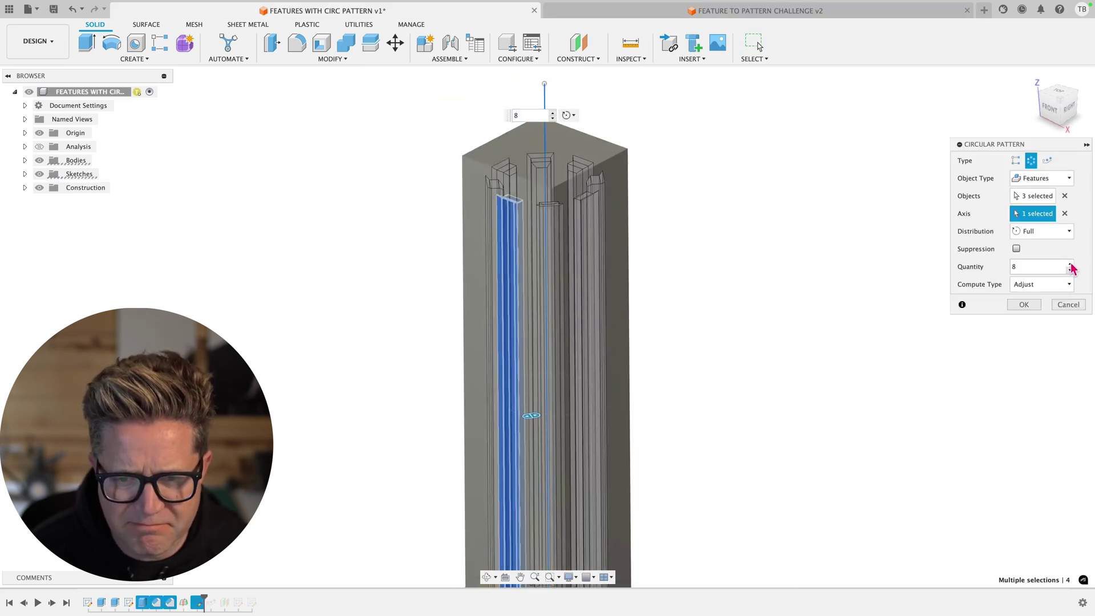
{"action": "left_click", "coordinate": [1070, 264]}
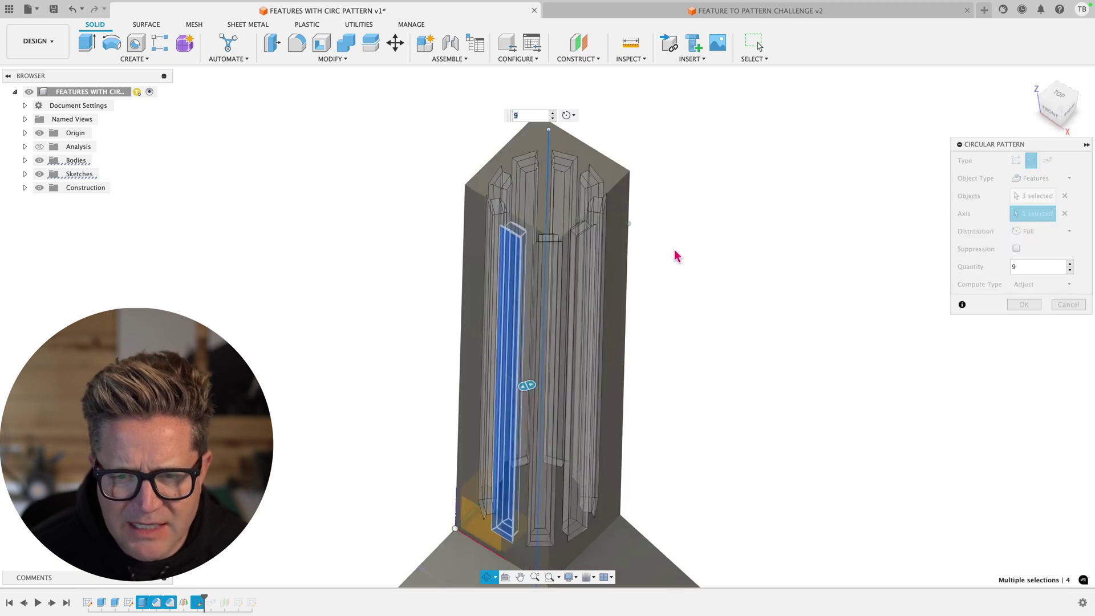
{"action": "scroll", "coordinate": [674, 259], "scroll_direction": "down", "scroll_amount": 2}
{"action": "mouse_move", "coordinate": [676, 307]}
{"action": "middle_mouse_down", "text": "shift"}
{"action": "mouse_move", "coordinate": [674, 274]}
{"action": "mouse_move", "coordinate": [676, 308]}
{"action": "middle_mouse_up", "text": "shift"}
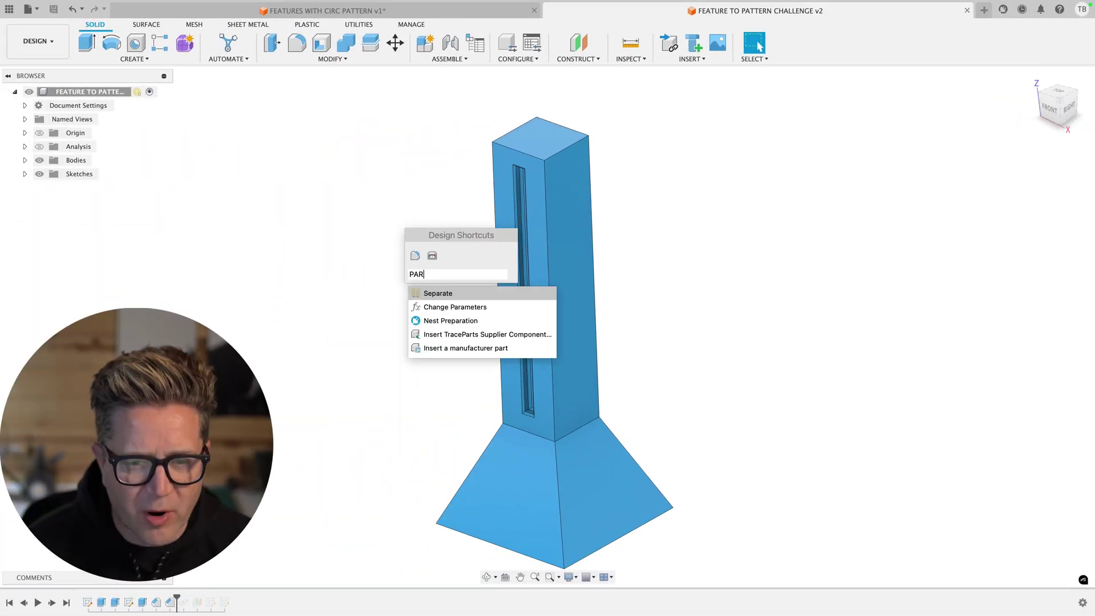
- Start a Pattern on Path with the object type Features and the column's three slot features as objects
{"action": "key", "text": "BackSpace"}
{"action": "type", "text": "TT"}
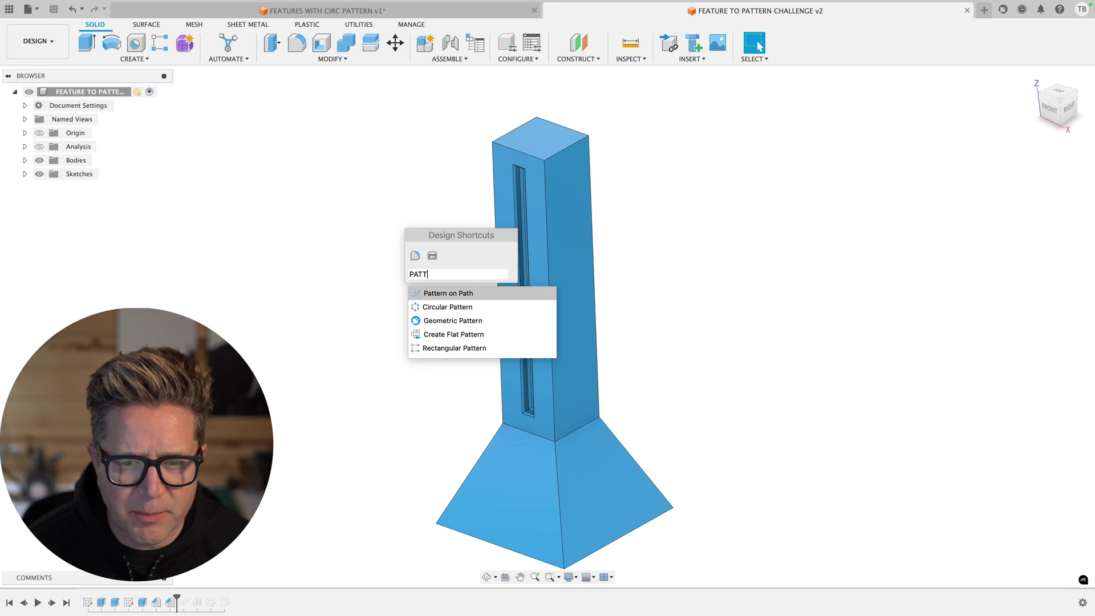
{"action": "left_click", "coordinate": [454, 294]}
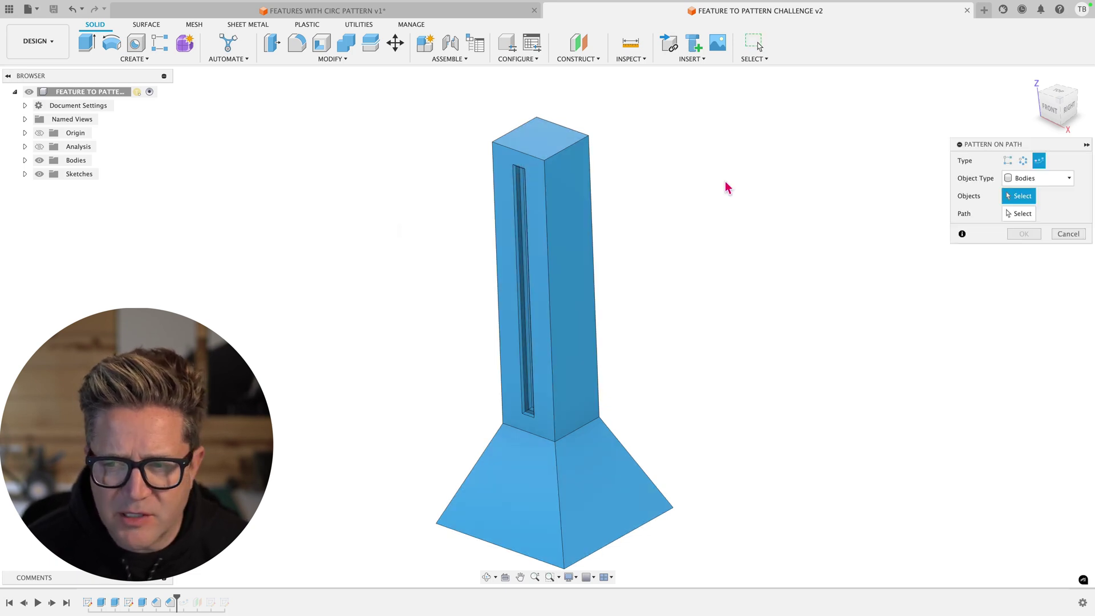
{"action": "left_click", "coordinate": [1037, 179]}
{"action": "left_click", "coordinate": [1039, 216]}
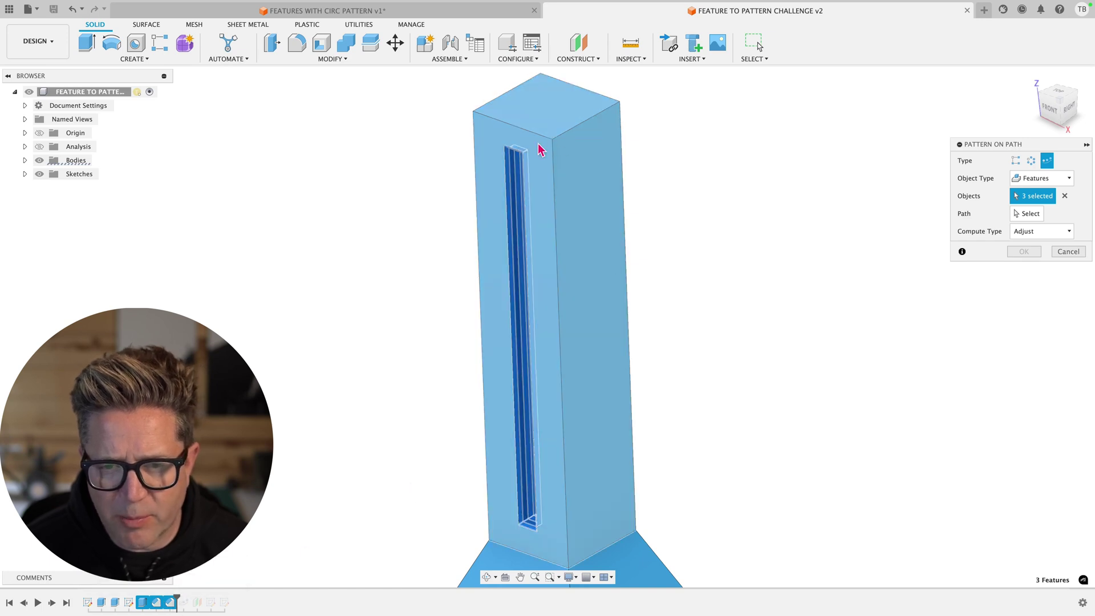
- Select the edges around the column's top face as the pattern path
{"action": "left_click", "coordinate": [1026, 213]}
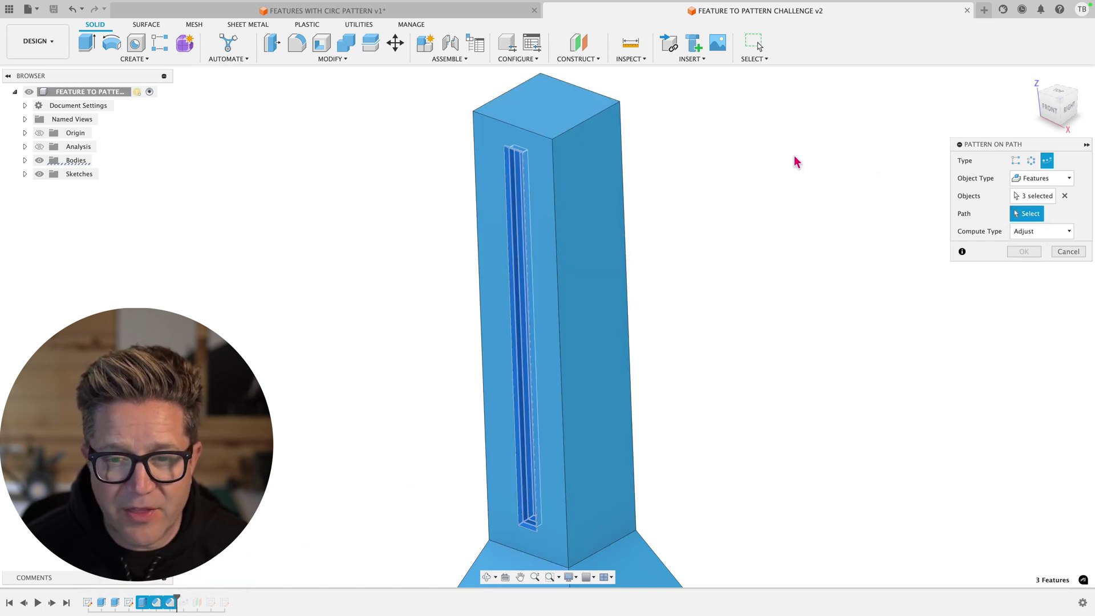
{"action": "left_click", "coordinate": [533, 134]}
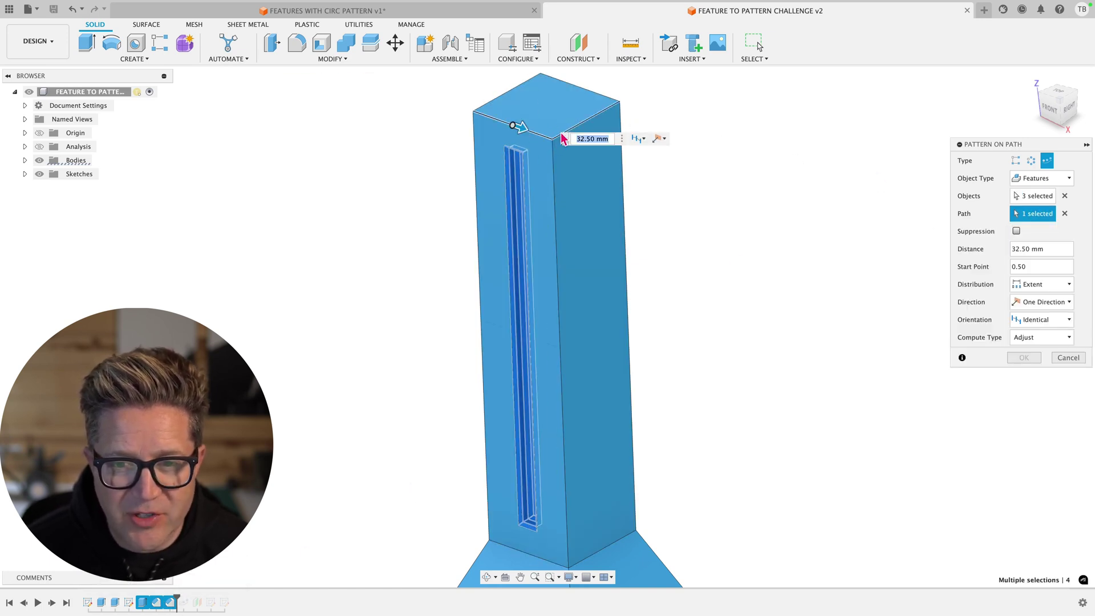
{"action": "left_click", "coordinate": [572, 130]}
{"action": "left_click", "coordinate": [592, 93]}
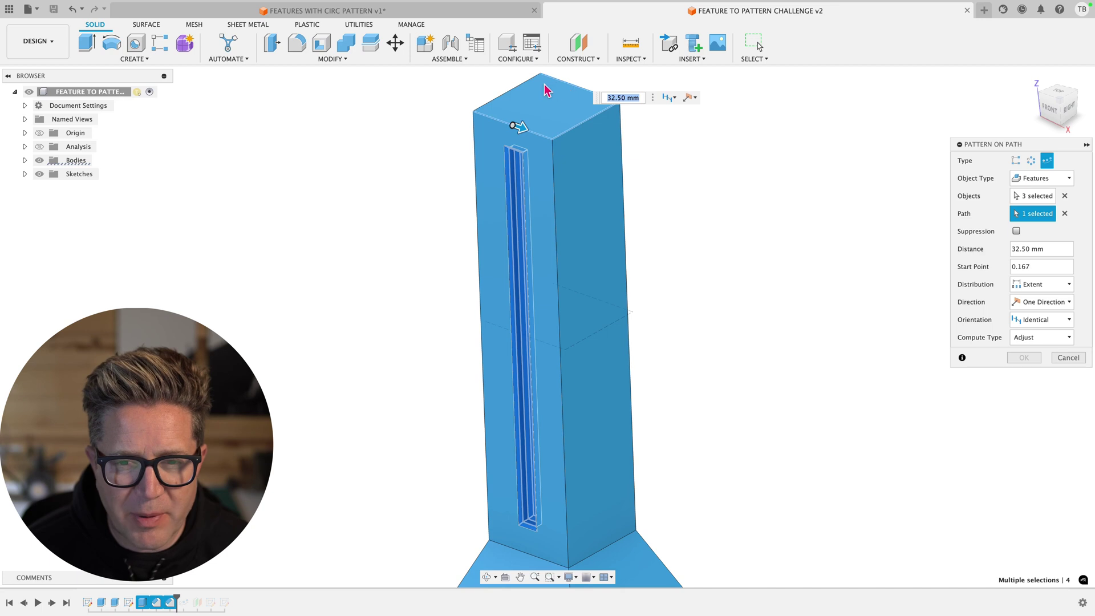
{"action": "left_click", "coordinate": [526, 85]}
{"action": "scroll", "coordinate": [536, 114], "scroll_direction": "up", "scroll_amount": 3}
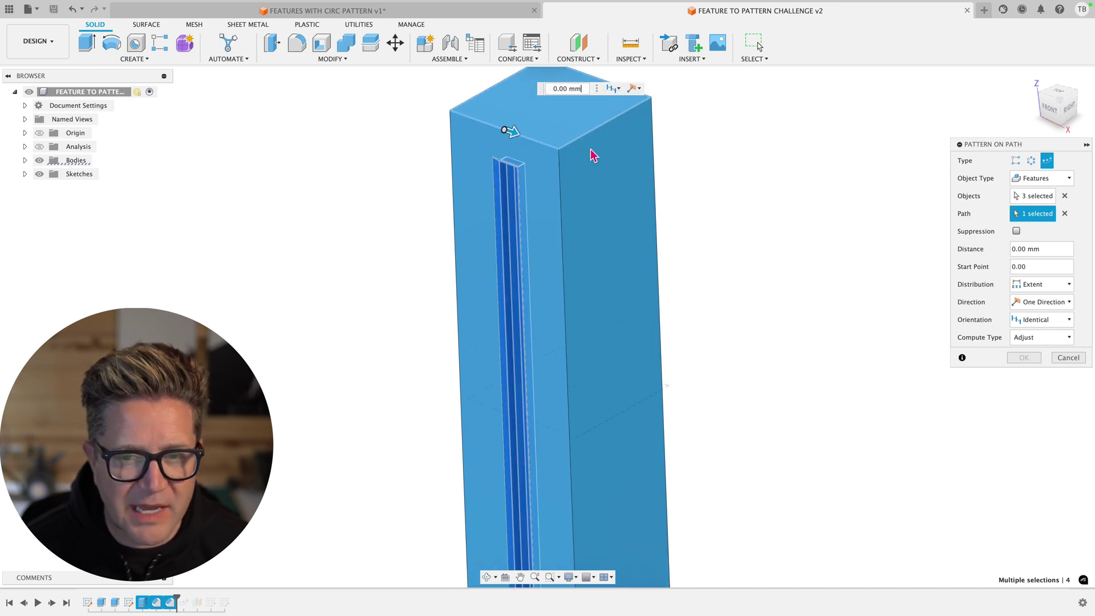
{"action": "scroll", "coordinate": [593, 128], "scroll_direction": "up", "scroll_amount": 2}
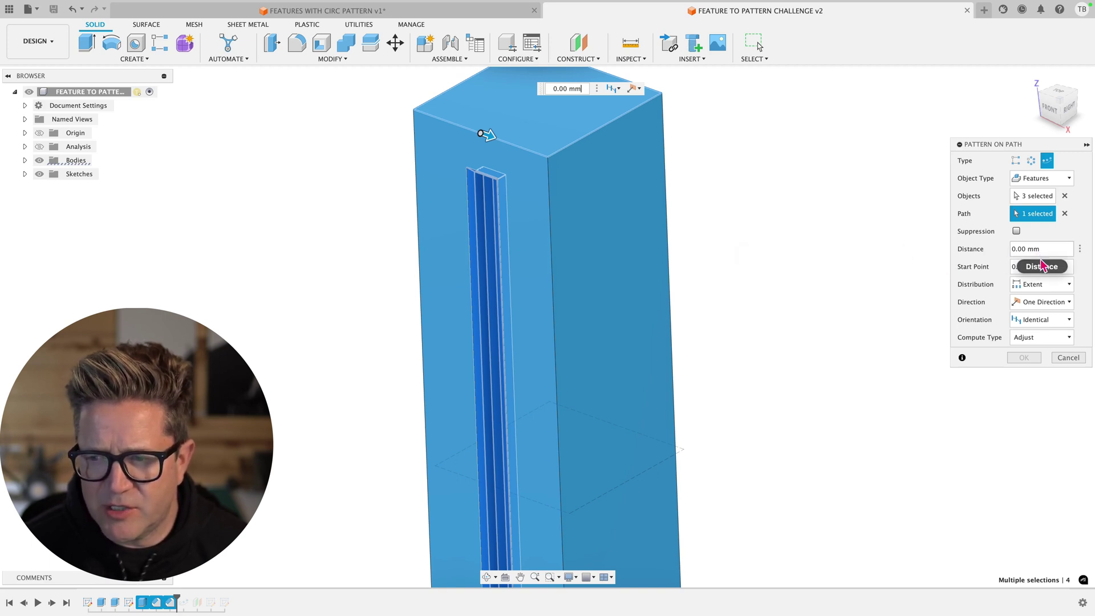
- Keep the distribution at Extent and stretch the pattern about 241 mm around the top edge path
{"action": "left_click", "coordinate": [1041, 287]}
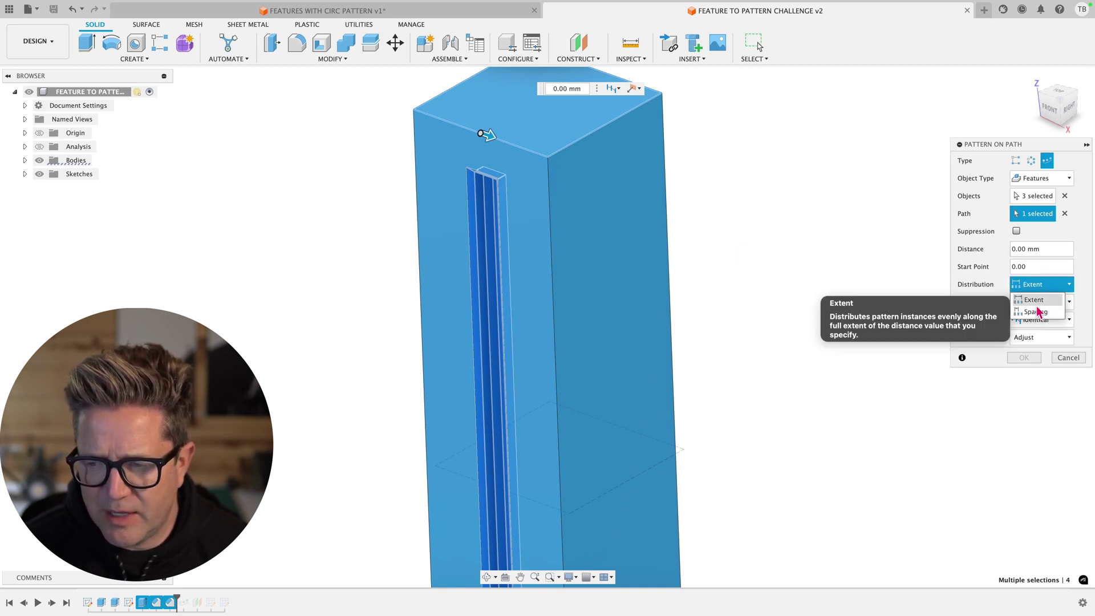
{"action": "left_click", "coordinate": [1039, 304]}
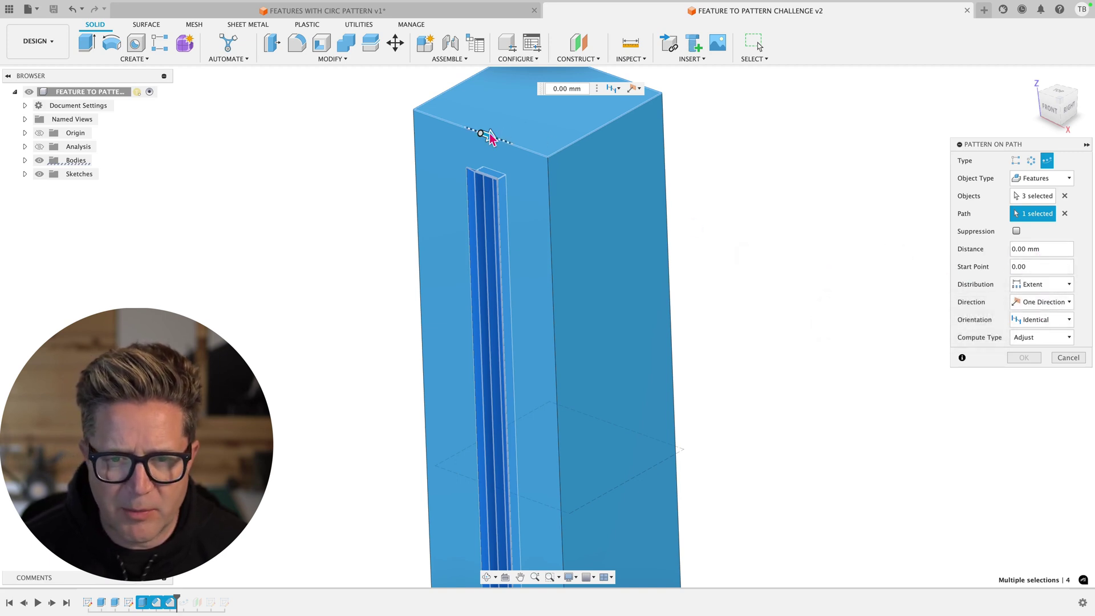
{"action": "left_click_drag", "start_coordinate": [490, 136], "coordinate": [454, 122]}
{"action": "middle_click_drag", "start_coordinate": [438, 170], "coordinate": [393, 232]}
{"action": "scroll", "coordinate": [393, 232], "scroll_direction": "down", "scroll_amount": 1}
{"action": "scroll", "coordinate": [415, 234], "scroll_direction": "up", "scroll_amount": 3}
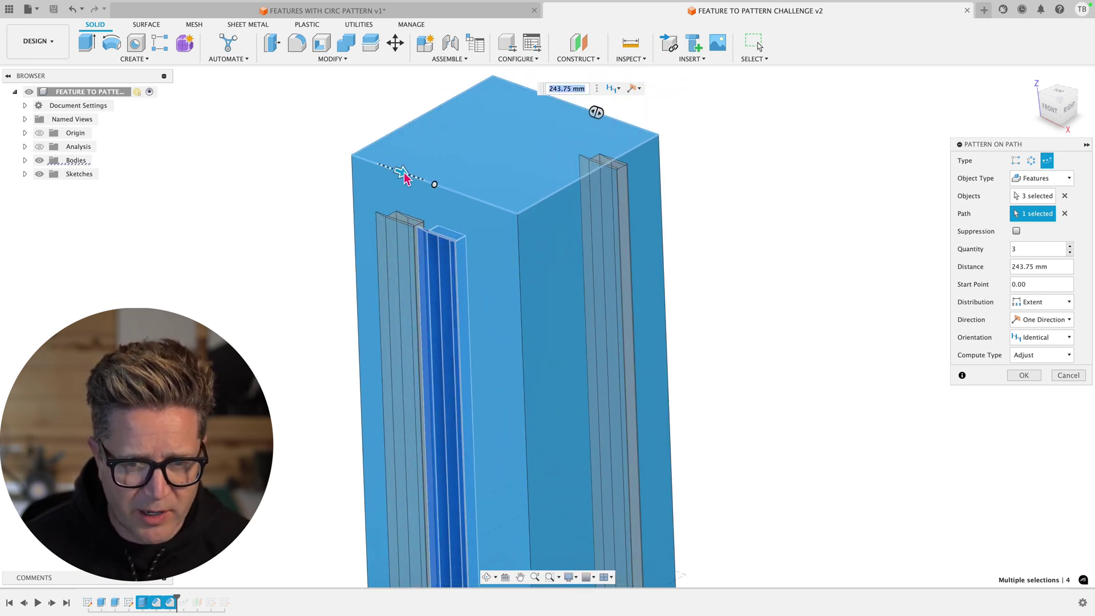
{"action": "left_click_drag", "start_coordinate": [405, 172], "coordinate": [395, 170]}
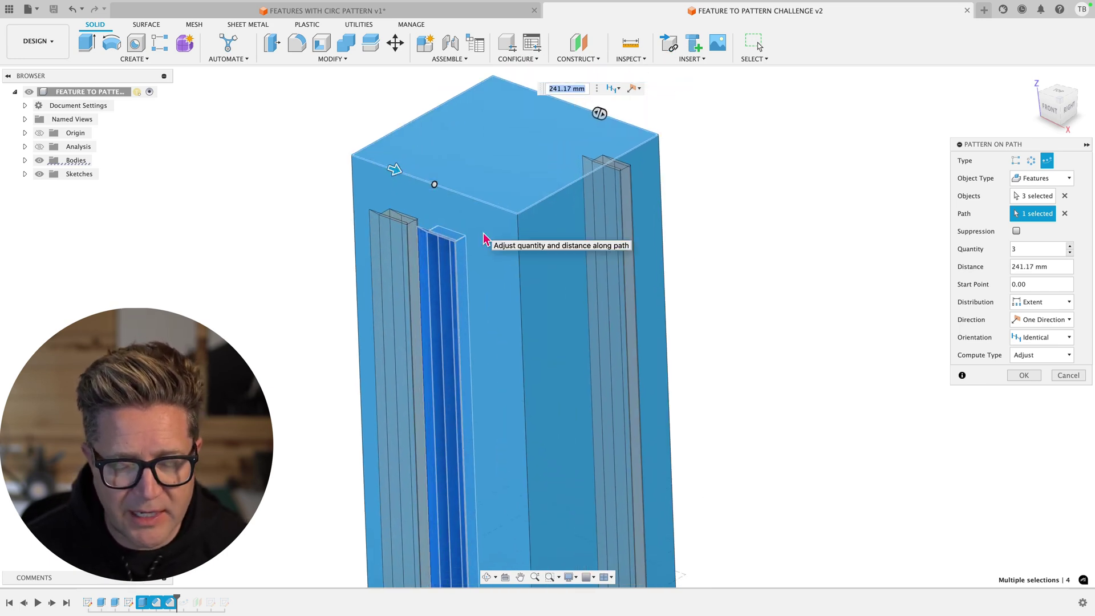
- Set the path pattern's quantity to 12 and its orientation to Path Direction
{"action": "left_click", "coordinate": [1070, 245]}
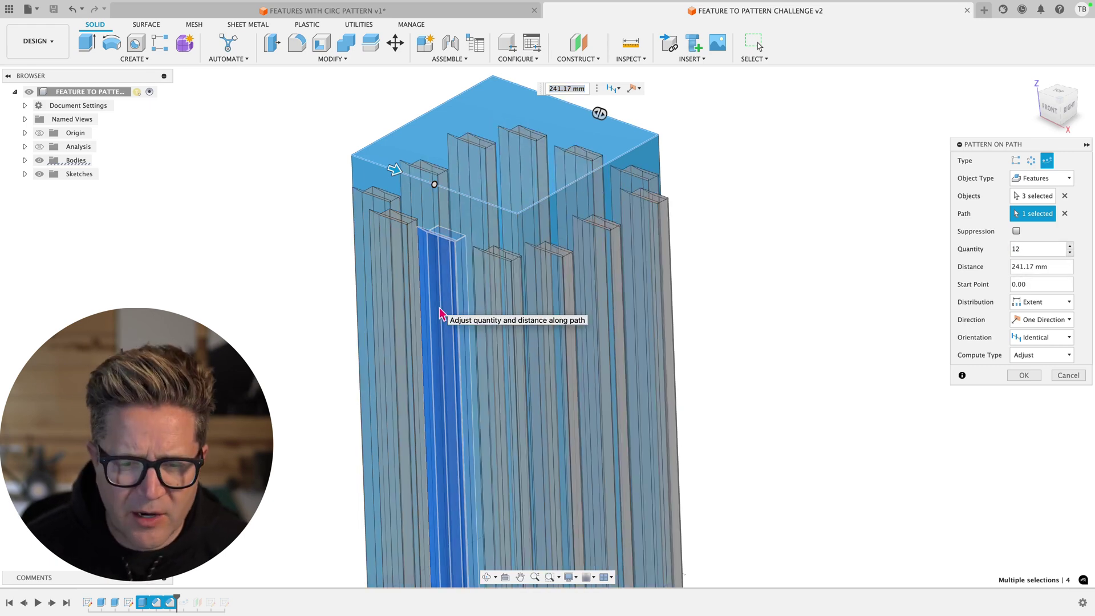
{"action": "scroll", "coordinate": [583, 271], "scroll_direction": "up", "scroll_amount": 2}
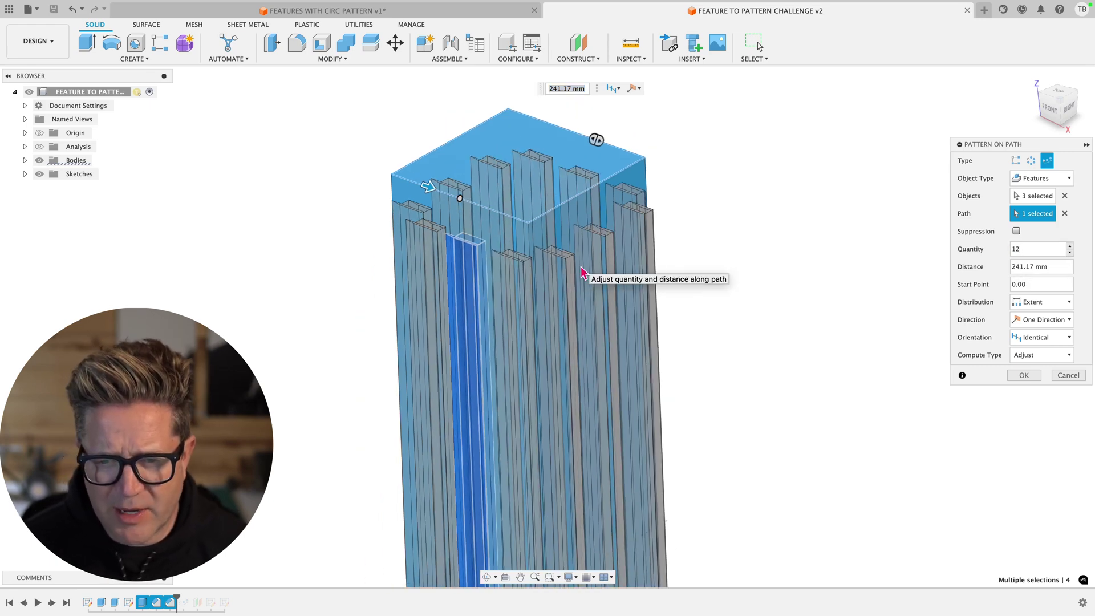
{"action": "scroll", "coordinate": [560, 280], "scroll_direction": "up", "scroll_amount": 1}
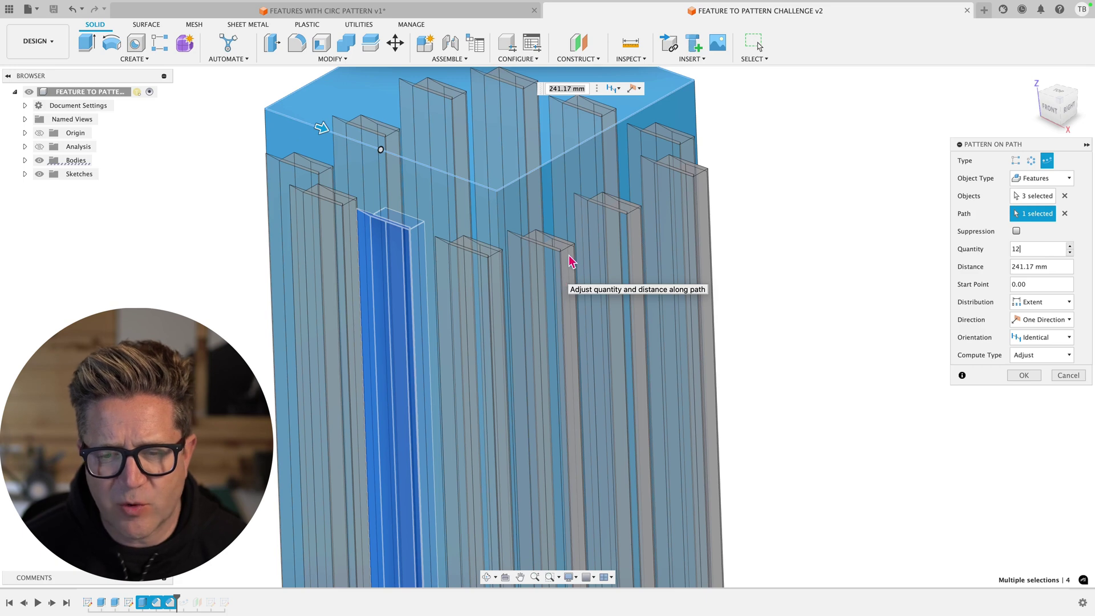
{"action": "left_click", "coordinate": [1030, 346]}
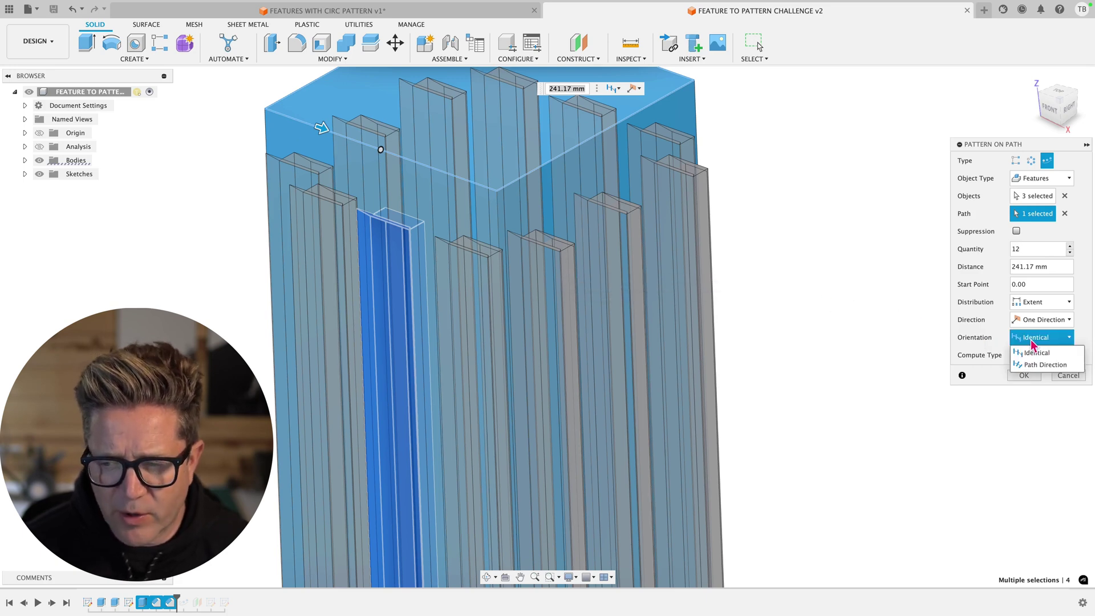
{"action": "left_click", "coordinate": [1033, 368]}
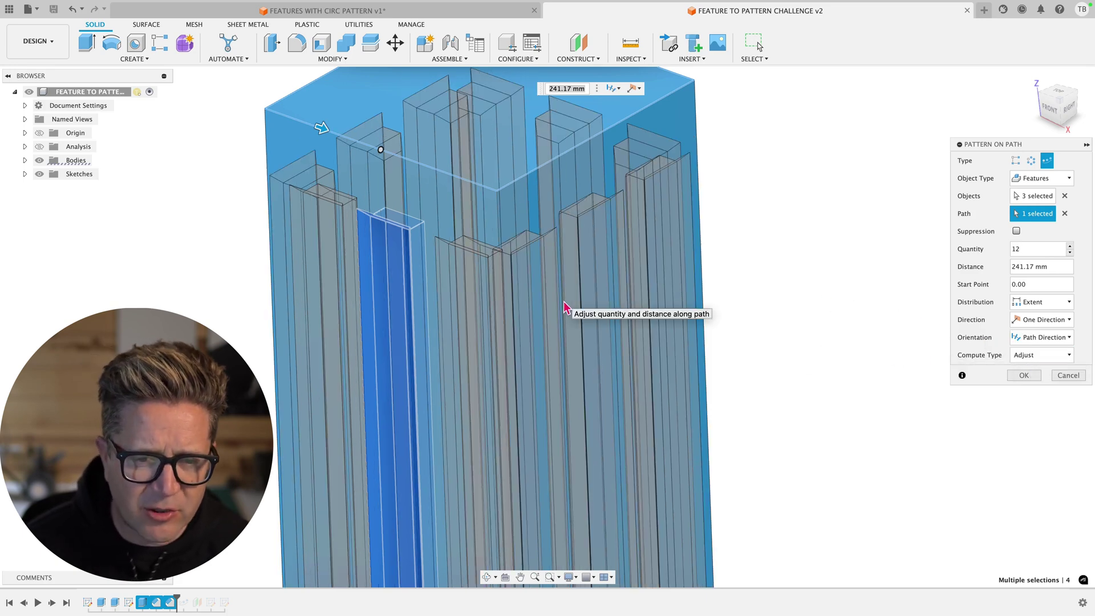
- Increase the path pattern's quantity to 16 slots around the column
{"action": "left_click", "coordinate": [1058, 92]}
{"action": "scroll", "coordinate": [672, 329], "scroll_direction": "down", "scroll_amount": 5}
{"action": "scroll", "coordinate": [797, 465], "scroll_direction": "down", "scroll_amount": 3}
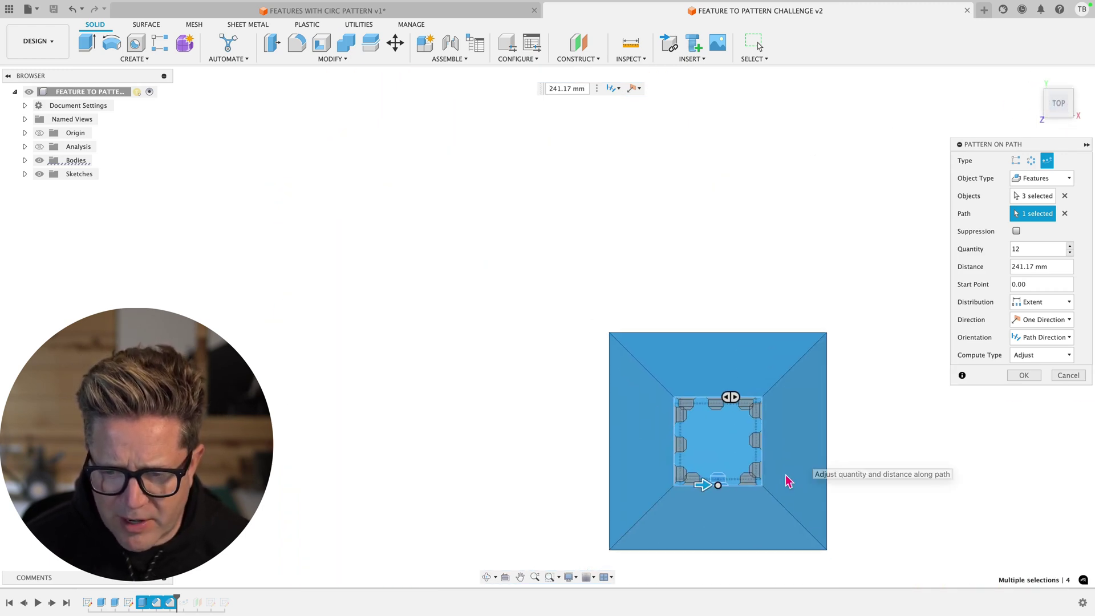
{"action": "scroll", "coordinate": [765, 514], "scroll_direction": "up", "scroll_amount": 4}
{"action": "scroll", "coordinate": [838, 374], "scroll_direction": "up", "scroll_amount": 2}
{"action": "scroll", "coordinate": [838, 345], "scroll_direction": "up", "scroll_amount": 1}
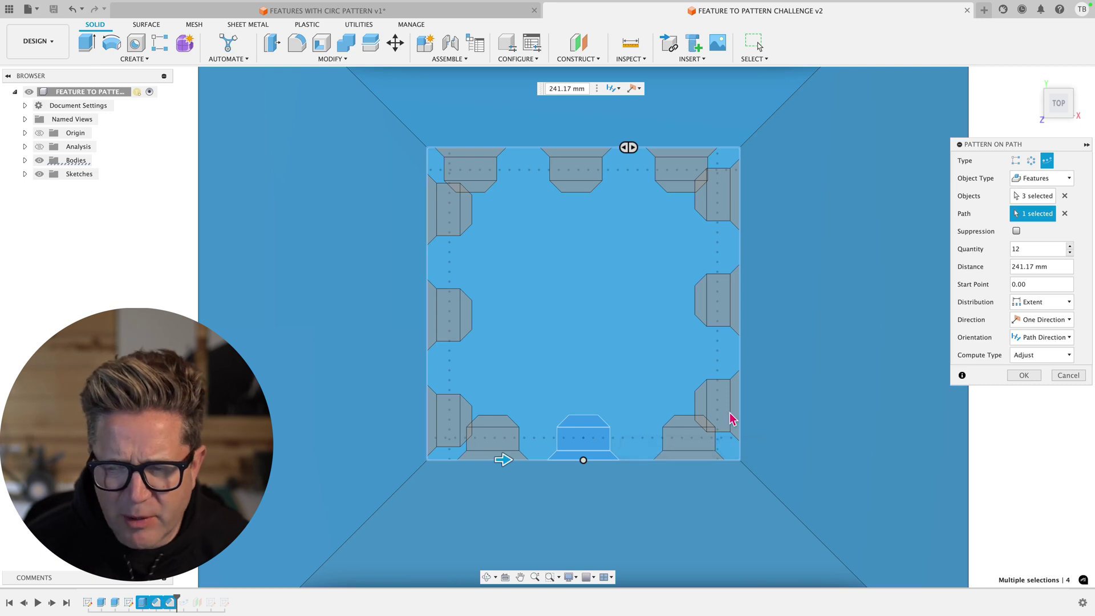
{"action": "scroll", "coordinate": [761, 380], "scroll_direction": "down", "scroll_amount": 2}
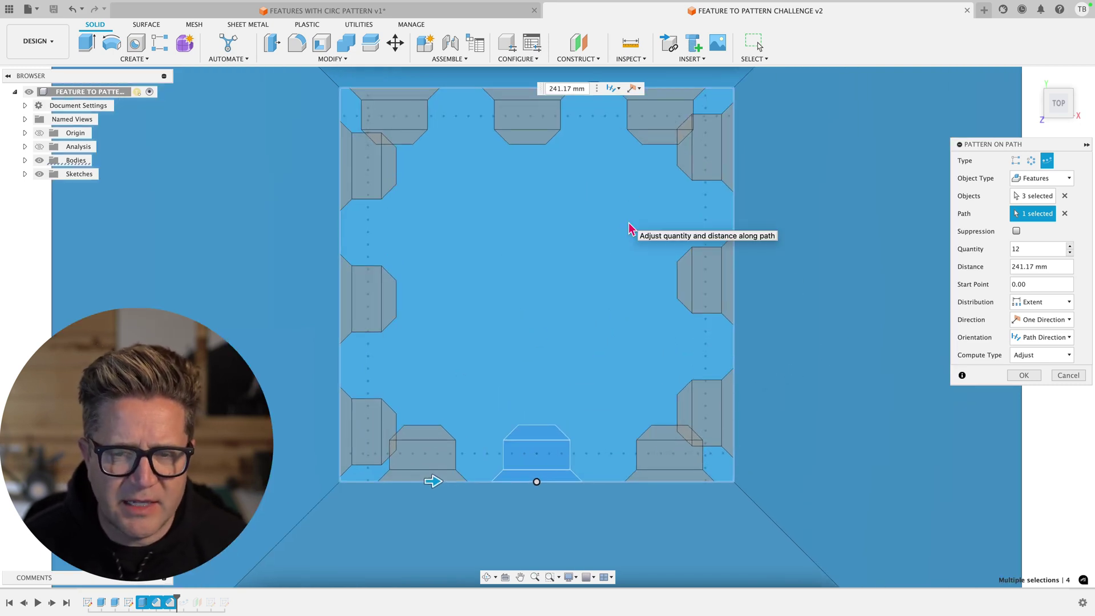
{"action": "left_click", "coordinate": [1069, 246]}
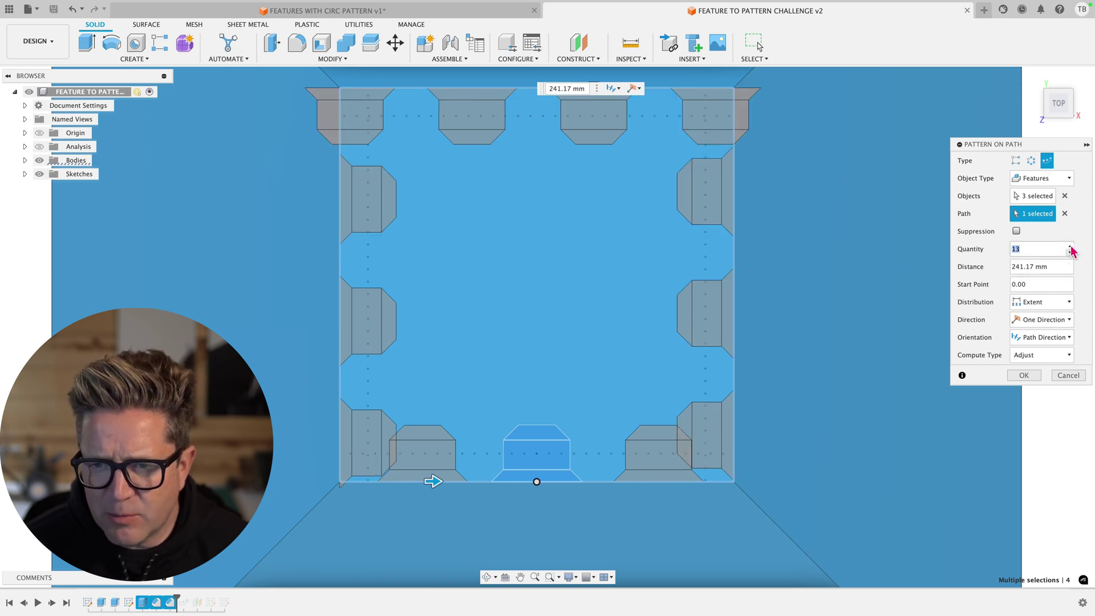
{"action": "type", "text": "15"}
{"action": "left_click", "coordinate": [1070, 246]}
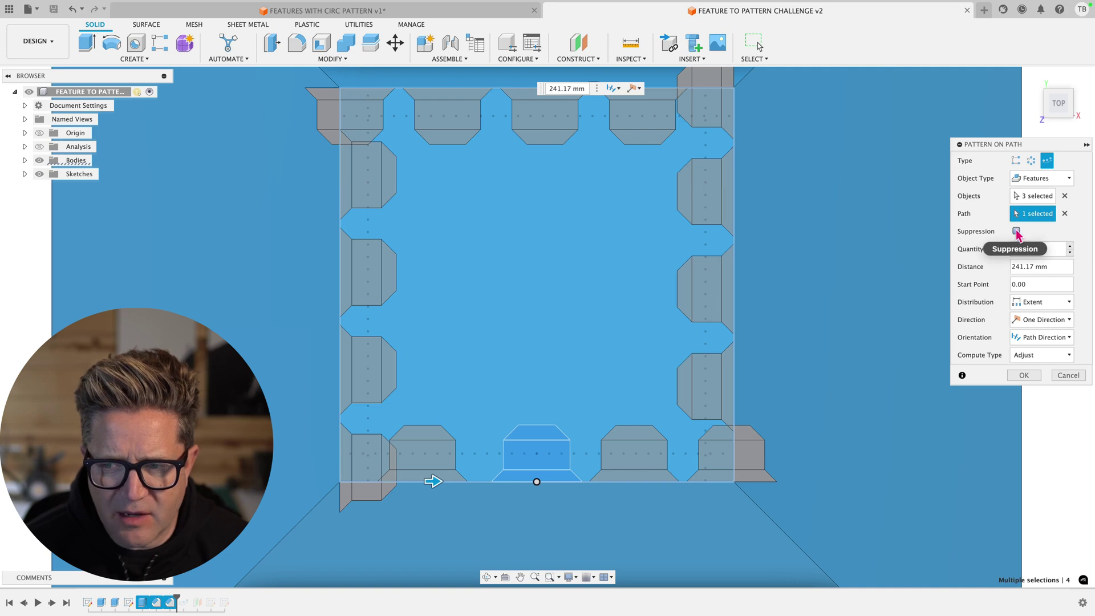
- Turn on suppression and exclude the slot instances that fall on the column's corners
{"action": "left_click", "coordinate": [1016, 231]}
{"action": "left_click", "coordinate": [732, 454]}
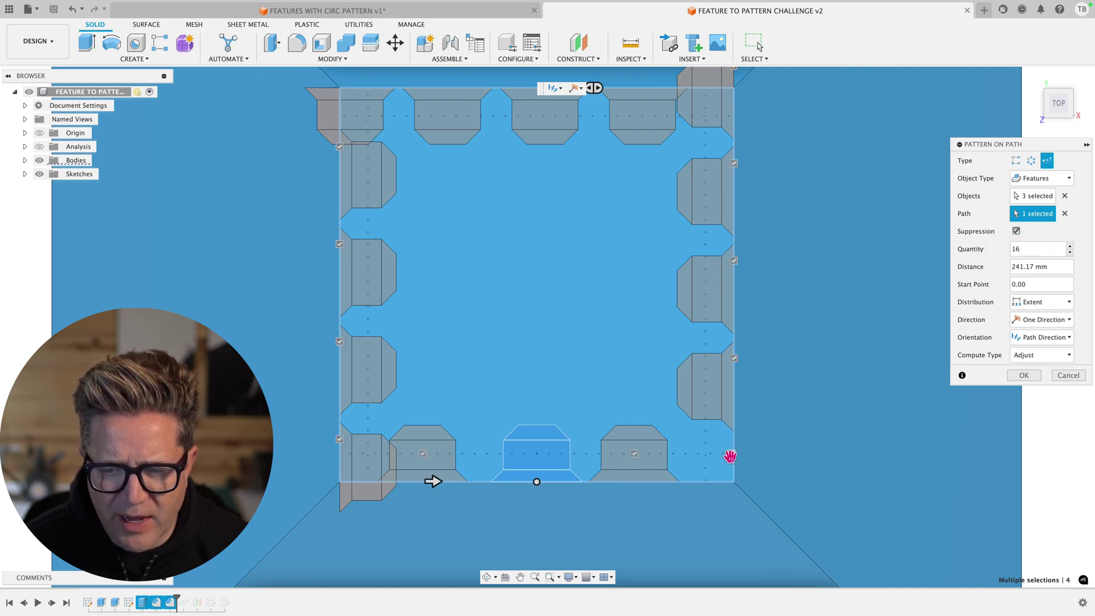
{"action": "left_click", "coordinate": [340, 439]}
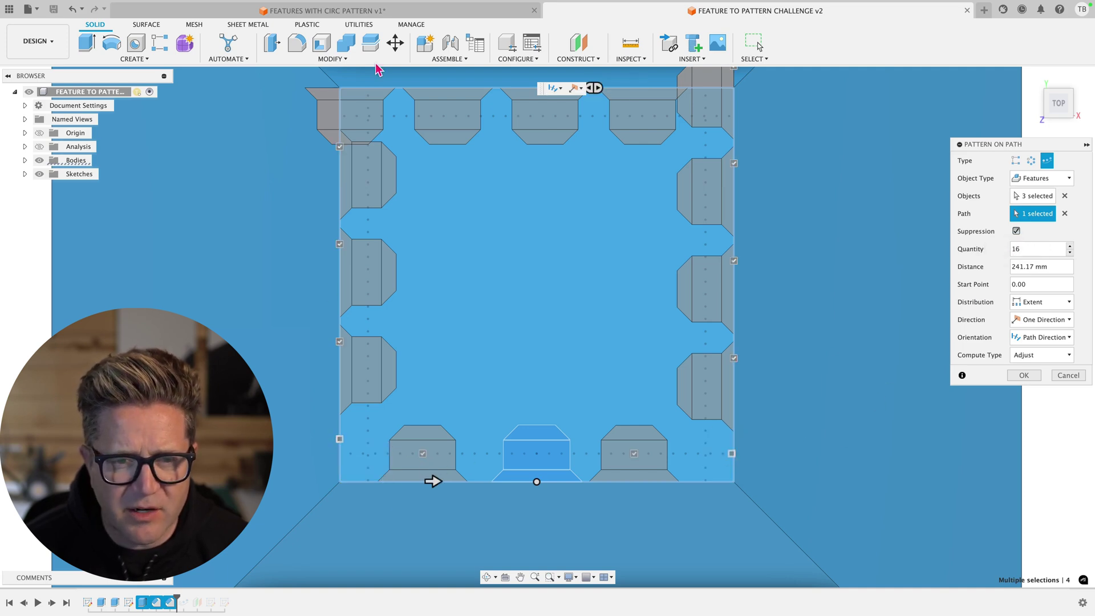
{"action": "left_click", "coordinate": [339, 145]}
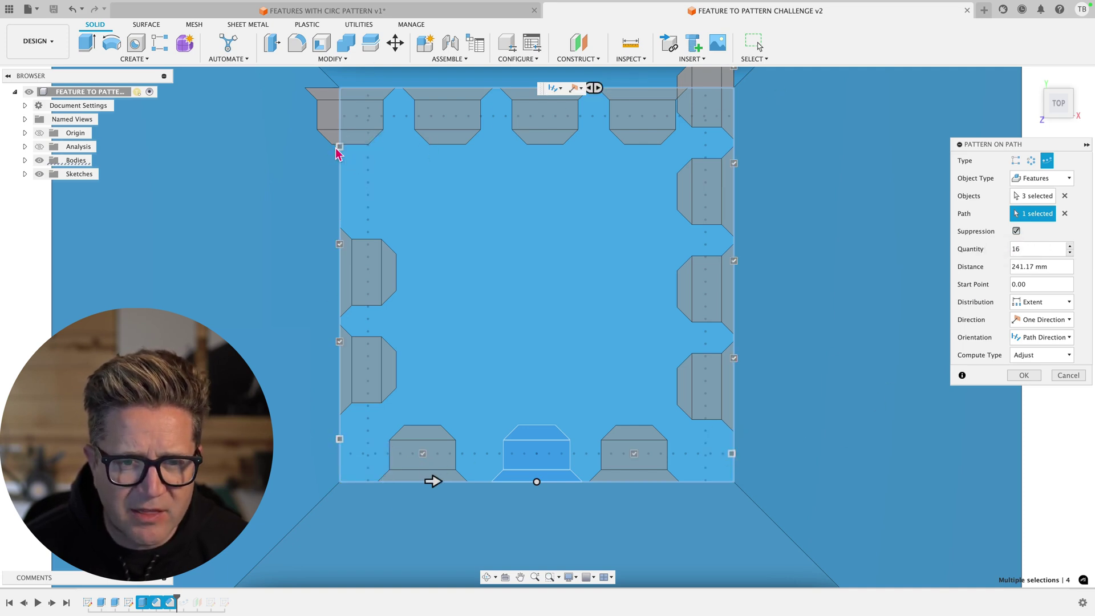
{"action": "scroll", "coordinate": [337, 144], "scroll_direction": "down", "scroll_amount": 3}
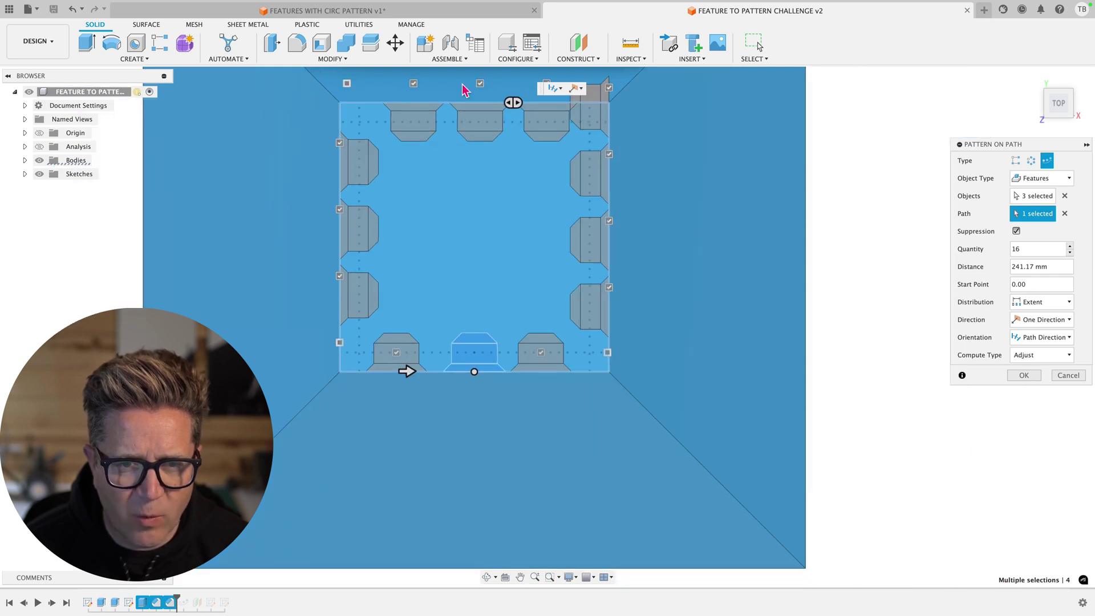
{"action": "scroll", "coordinate": [465, 90], "scroll_direction": "up", "scroll_amount": 2}
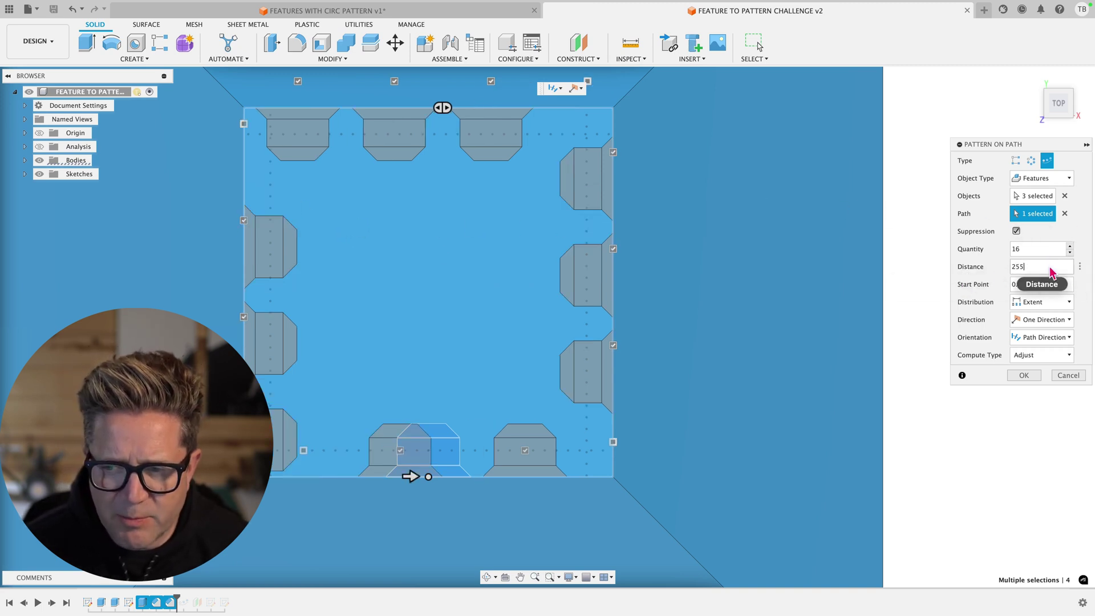
- Try to create the path pattern with its distance along the top edge path set to 243.75 mm
{"action": "left_click_drag", "start_coordinate": [1048, 267], "coordinate": [963, 264]}
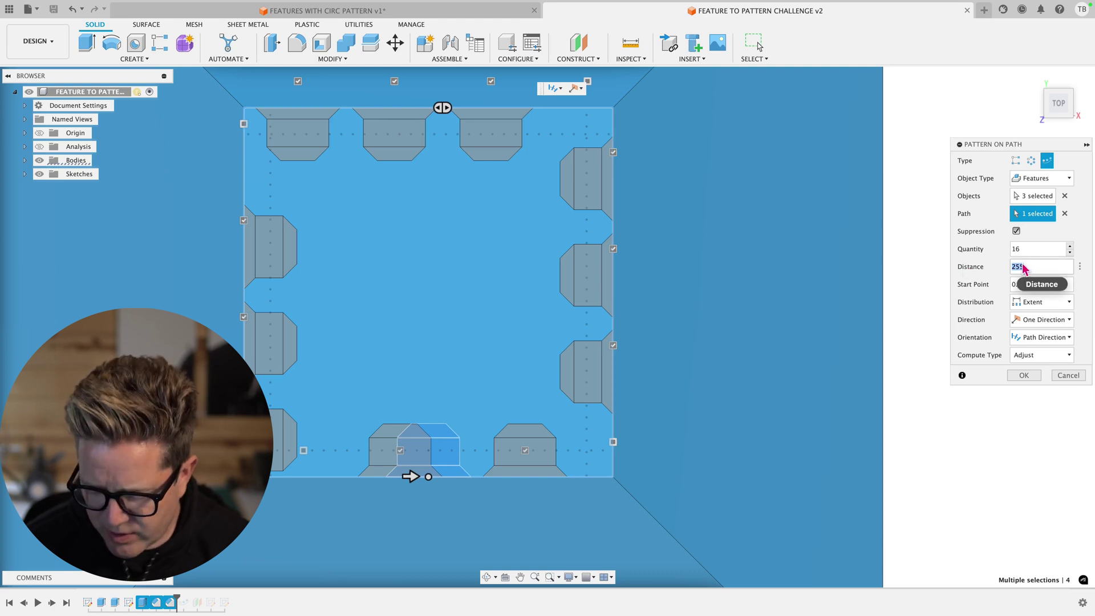
{"action": "left_click_drag", "start_coordinate": [411, 476], "coordinate": [347, 476]}
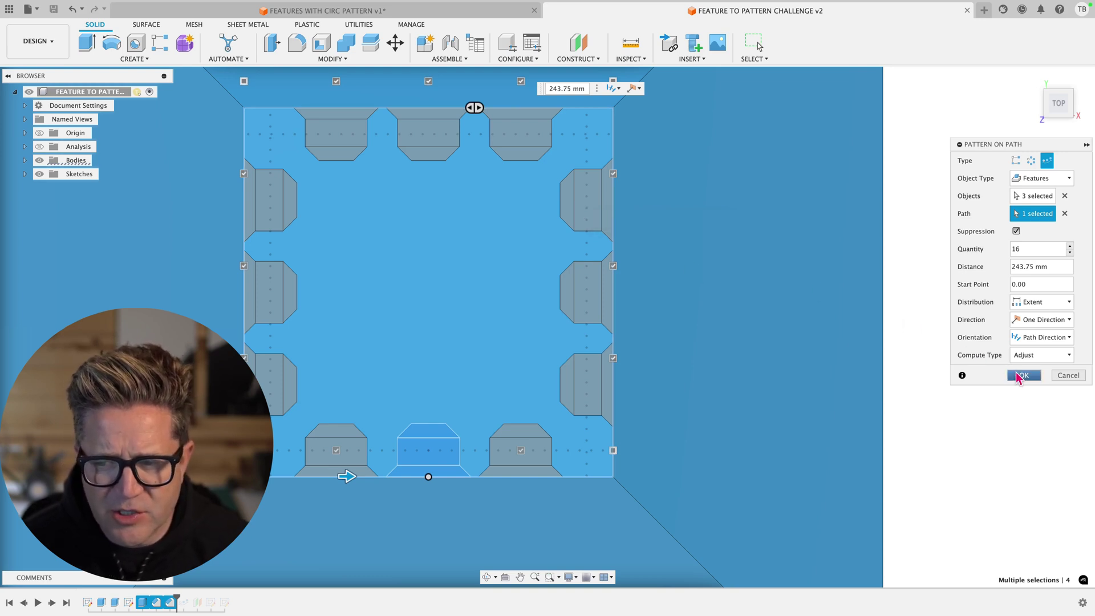
{"action": "left_click", "coordinate": [1022, 376]}
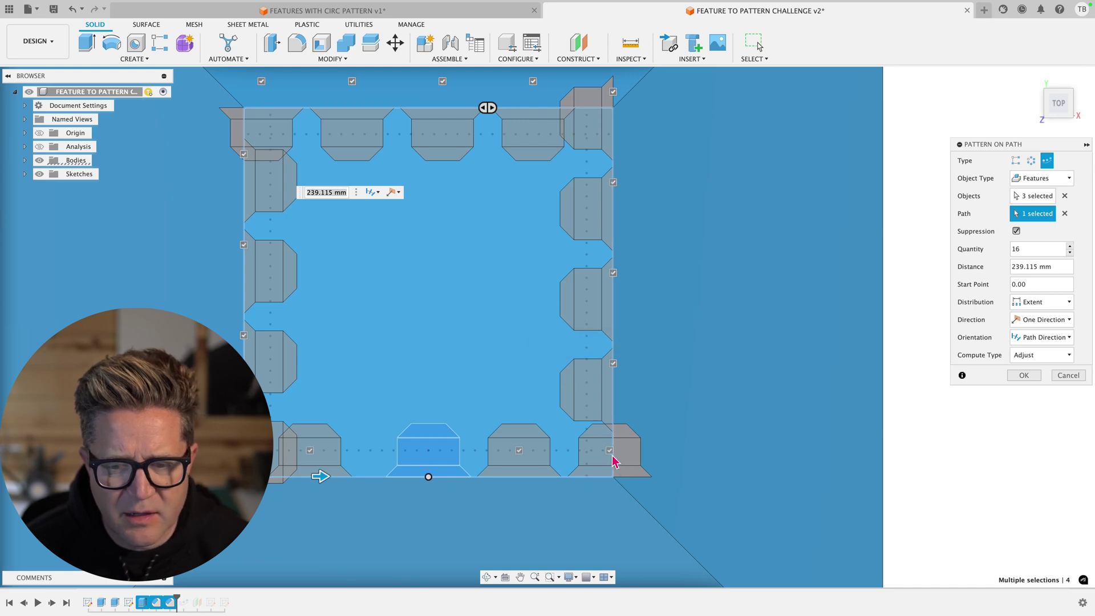
- Suppress the four slot instances that fall on the column's corners in the path pattern
{"action": "left_click", "coordinate": [609, 450]}
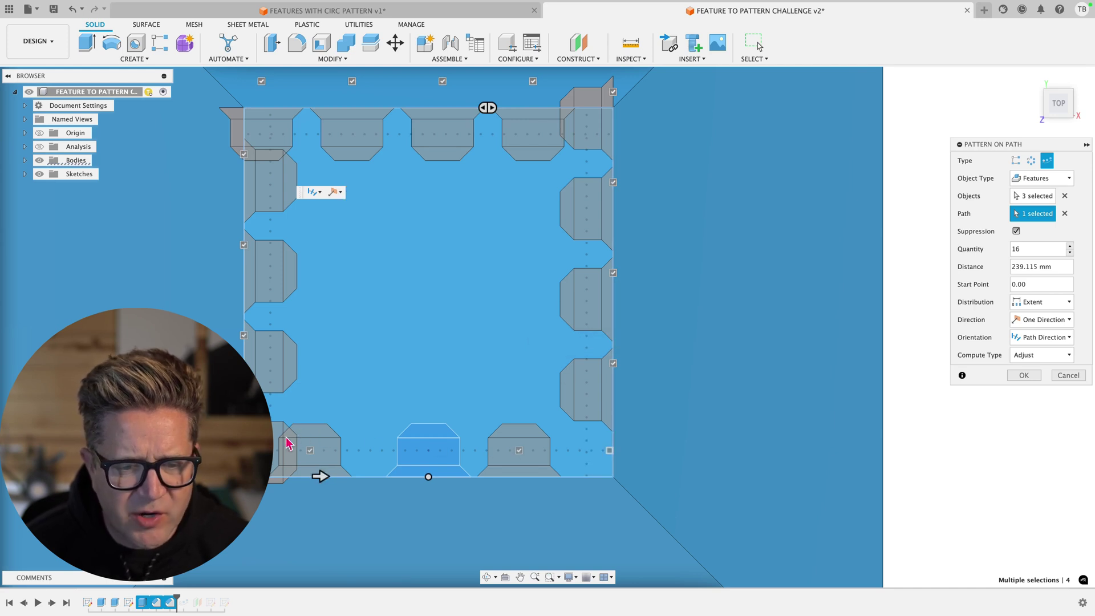
{"action": "left_click", "coordinate": [243, 425]}
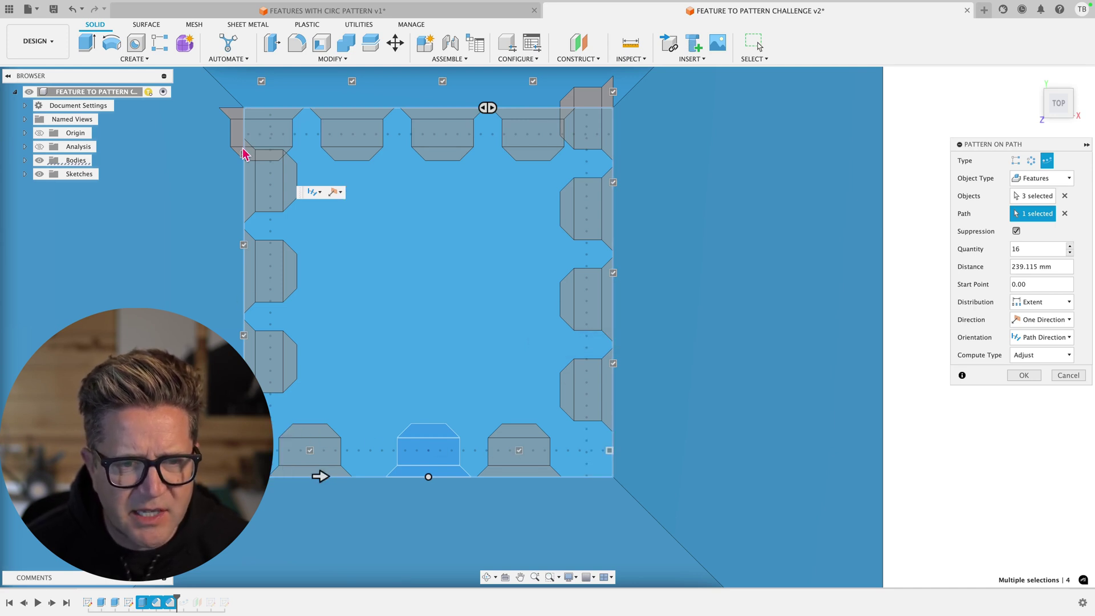
{"action": "left_click", "coordinate": [261, 81]}
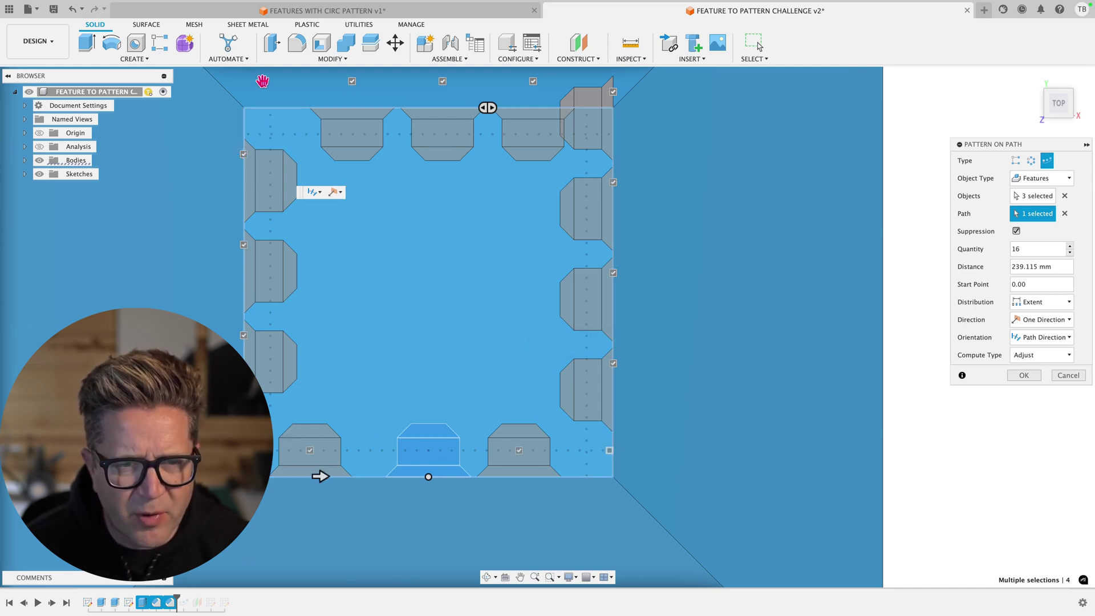
{"action": "left_click", "coordinate": [611, 90]}
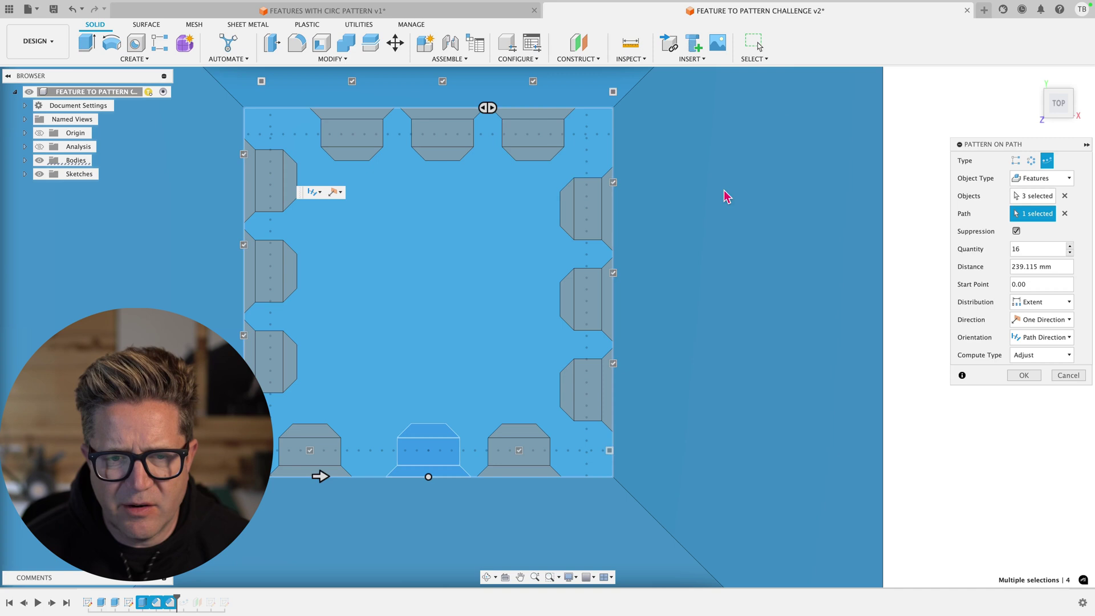
- Set the path pattern's compute type to Optimized and create the pattern
{"action": "left_click", "coordinate": [1038, 355]}
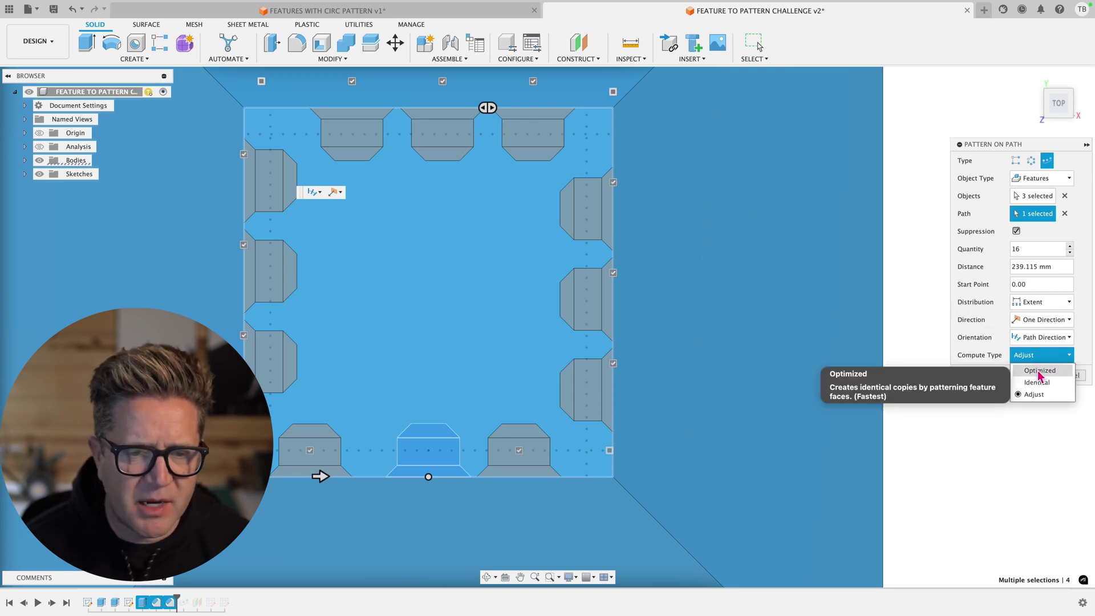
{"action": "left_click", "coordinate": [1039, 371]}
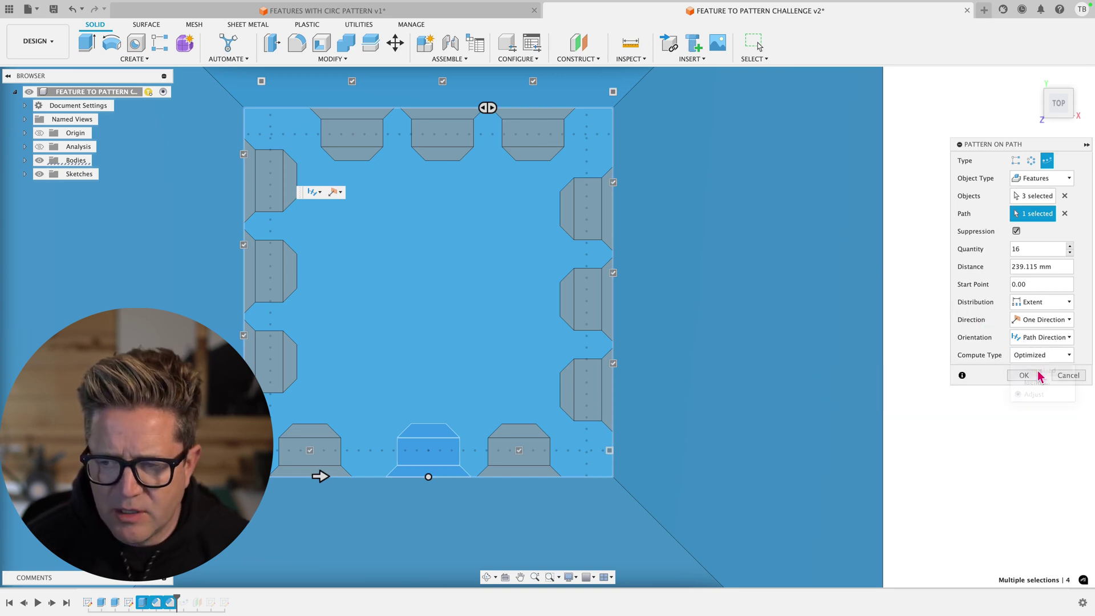
{"action": "left_click", "coordinate": [1029, 376]}
- Edit the path pattern and extend its distance to 243.75 mm along the column's top edge path
{"action": "middle_click_drag", "start_coordinate": [1030, 379], "coordinate": [514, 291], "text": "shift"}
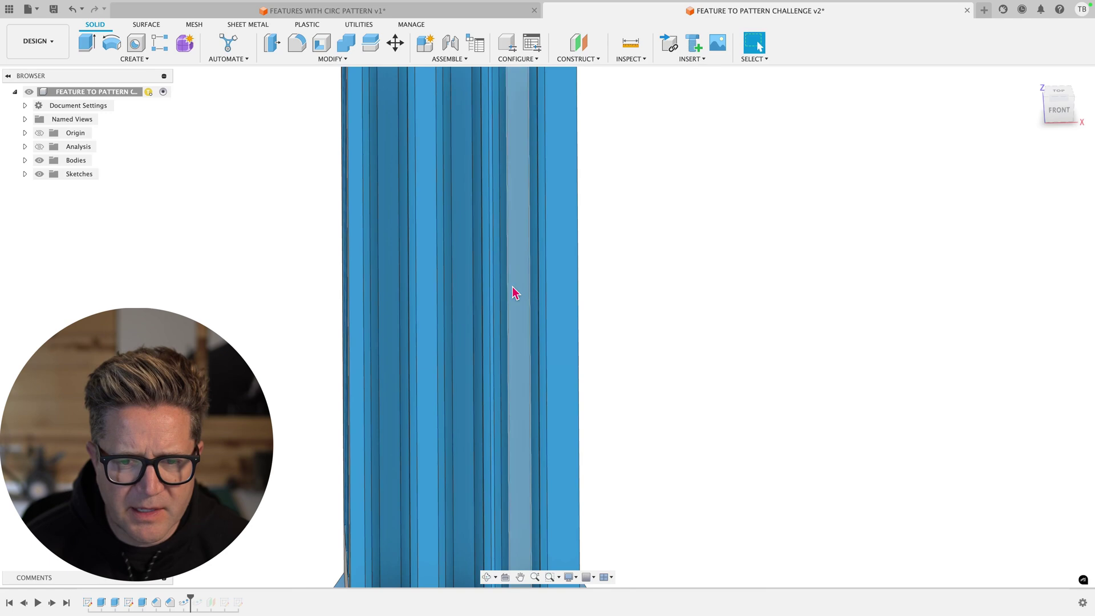
{"action": "scroll", "coordinate": [514, 291], "scroll_direction": "down", "scroll_amount": 3}
{"action": "middle_click_drag", "start_coordinate": [694, 155], "coordinate": [667, 181], "text": "shift"}
{"action": "right_click", "coordinate": [184, 602]}
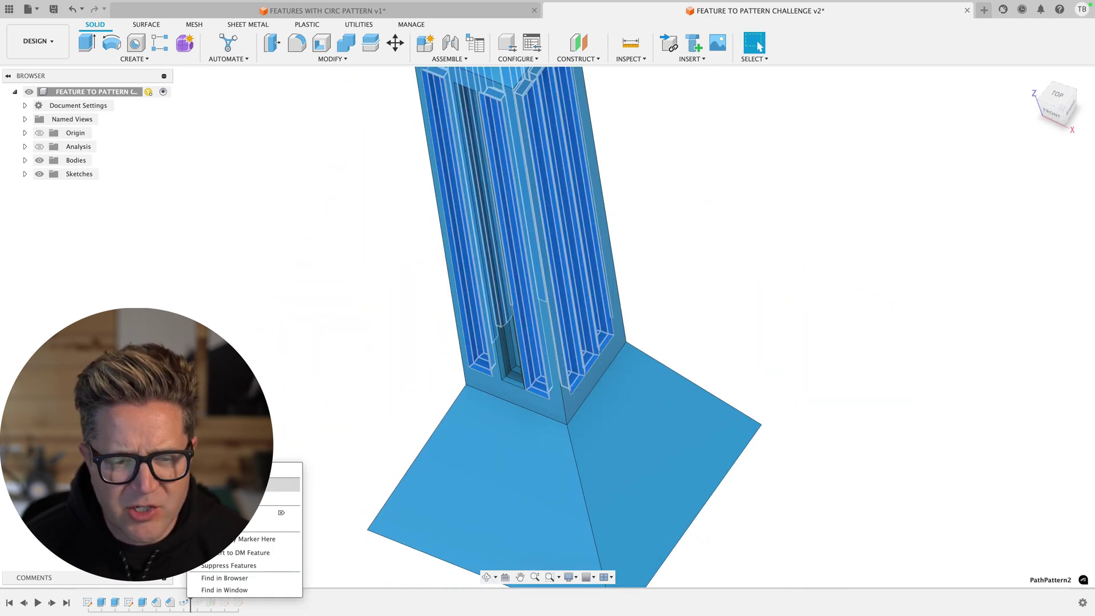
{"action": "left_click", "coordinate": [276, 484]}
{"action": "left_click", "coordinate": [1055, 102]}
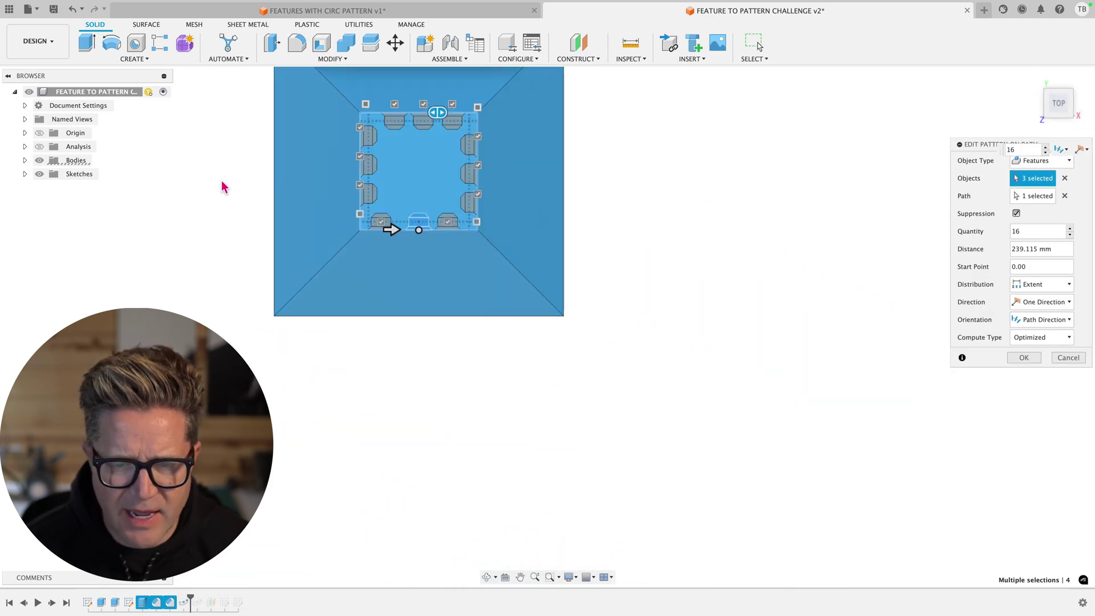
{"action": "scroll", "coordinate": [420, 152], "scroll_direction": "up", "scroll_amount": 3}
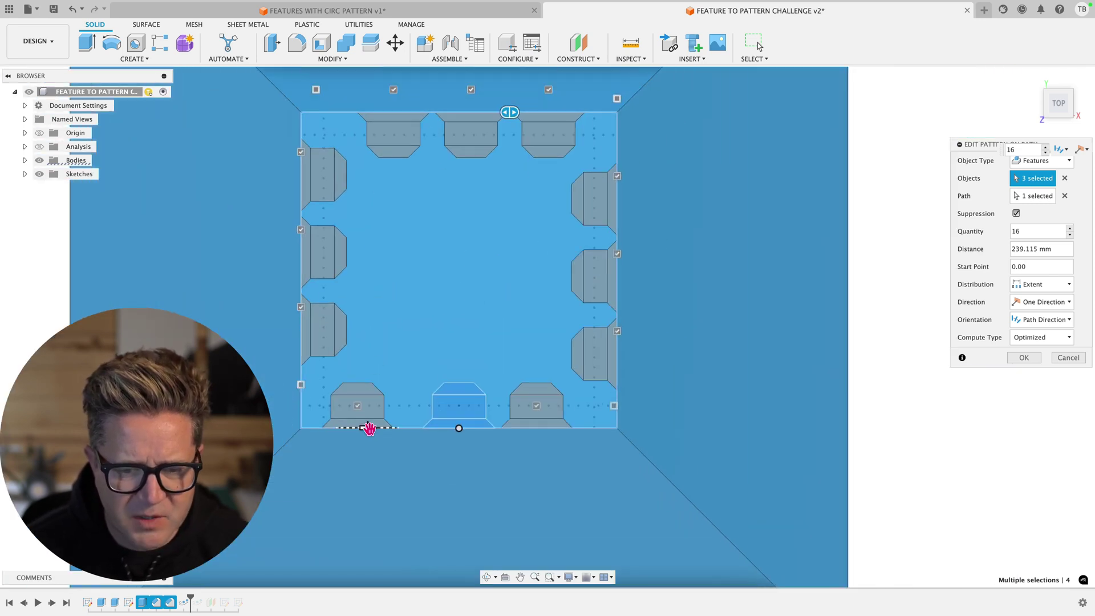
{"action": "left_click_drag", "start_coordinate": [367, 428], "coordinate": [392, 439]}
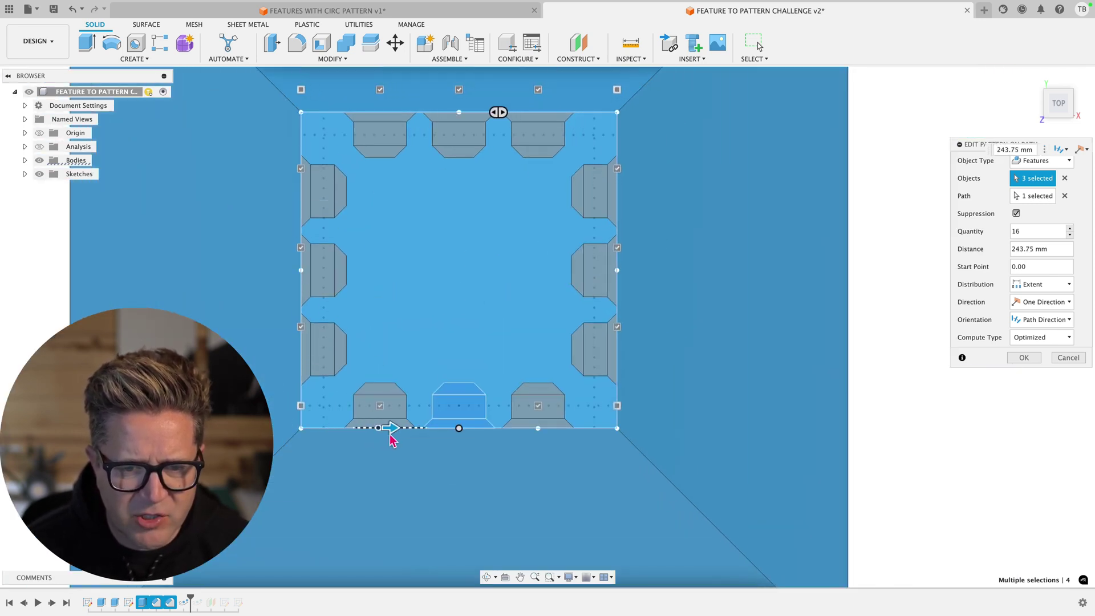
{"action": "left_click", "coordinate": [387, 440]}
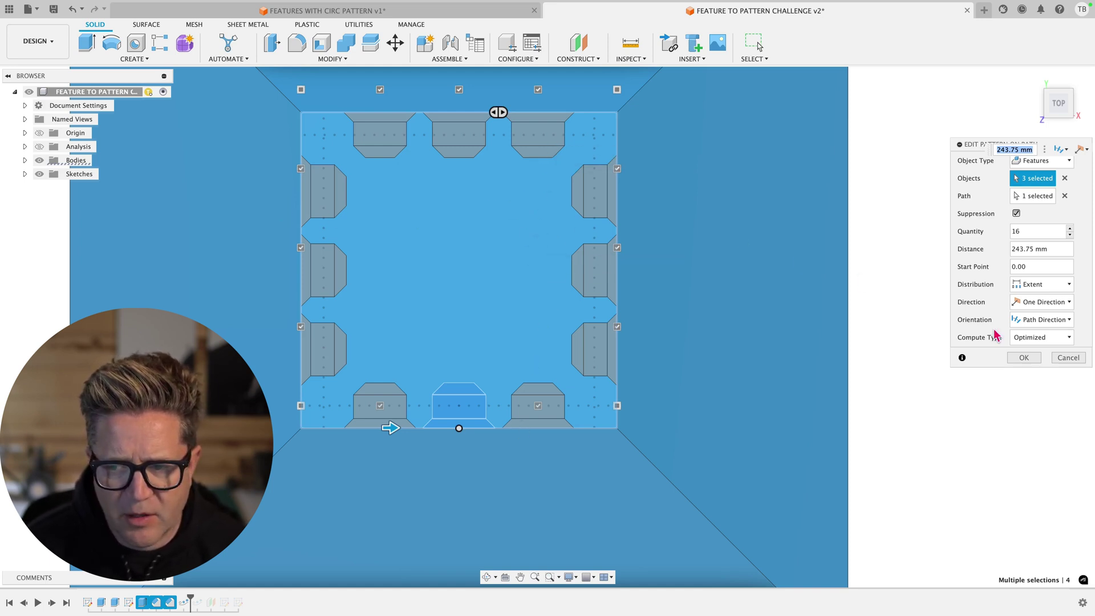
{"action": "left_click", "coordinate": [1022, 358]}
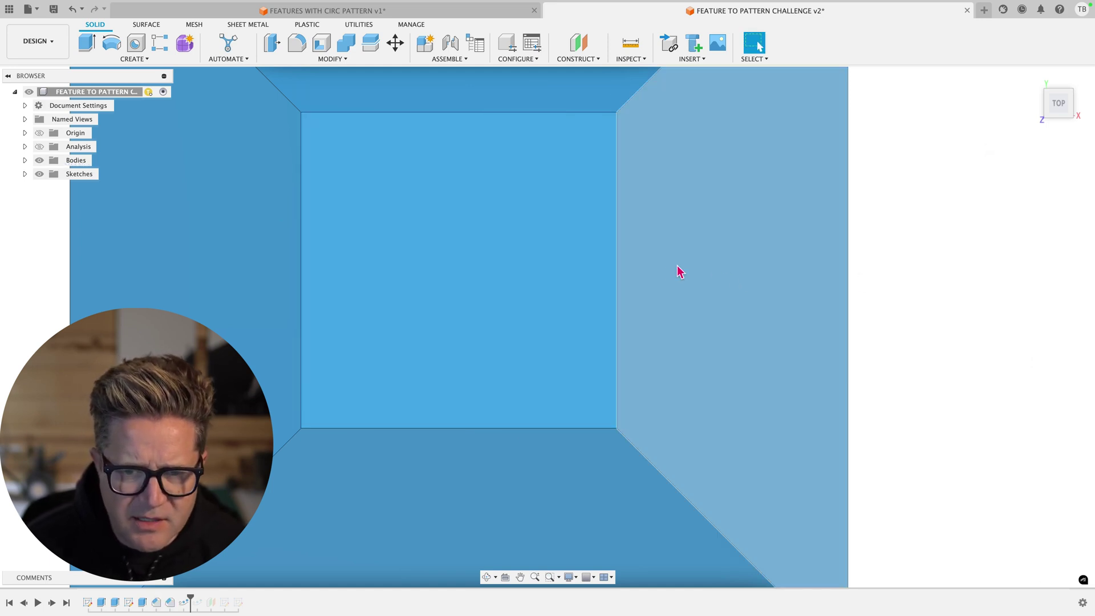
- Examine the patterned slots on the column's sides for even spacing and clear corners
{"action": "scroll", "coordinate": [667, 270], "scroll_direction": "down", "scroll_amount": 2}
{"action": "middle_click_drag", "start_coordinate": [655, 269], "coordinate": [687, 222], "text": "shift"}
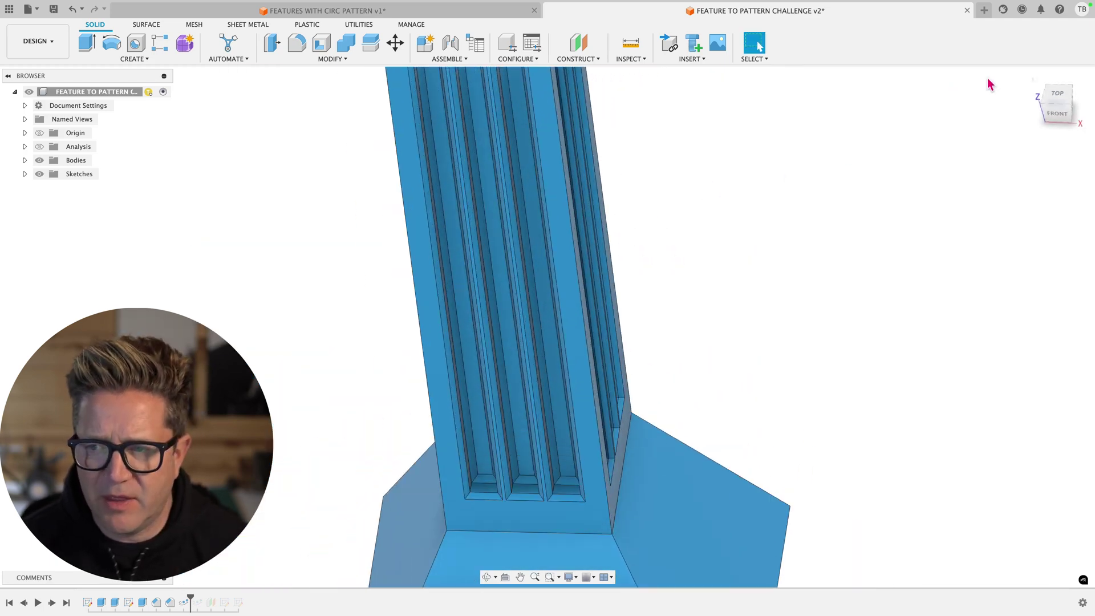
{"action": "left_click", "coordinate": [1033, 79]}
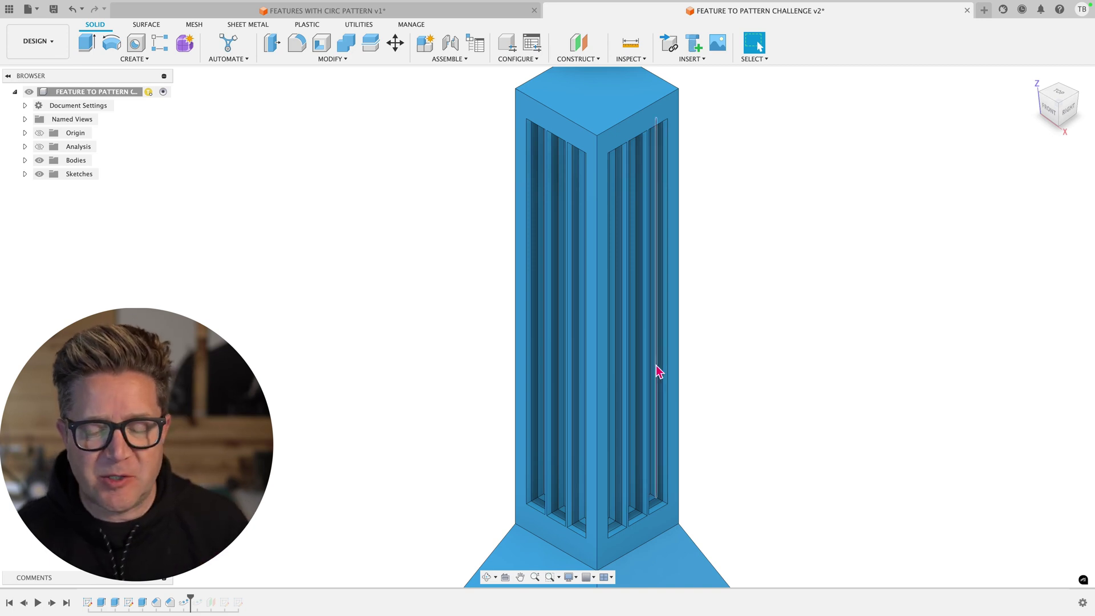
{"action": "scroll", "coordinate": [570, 296], "scroll_direction": "up", "scroll_amount": 3}
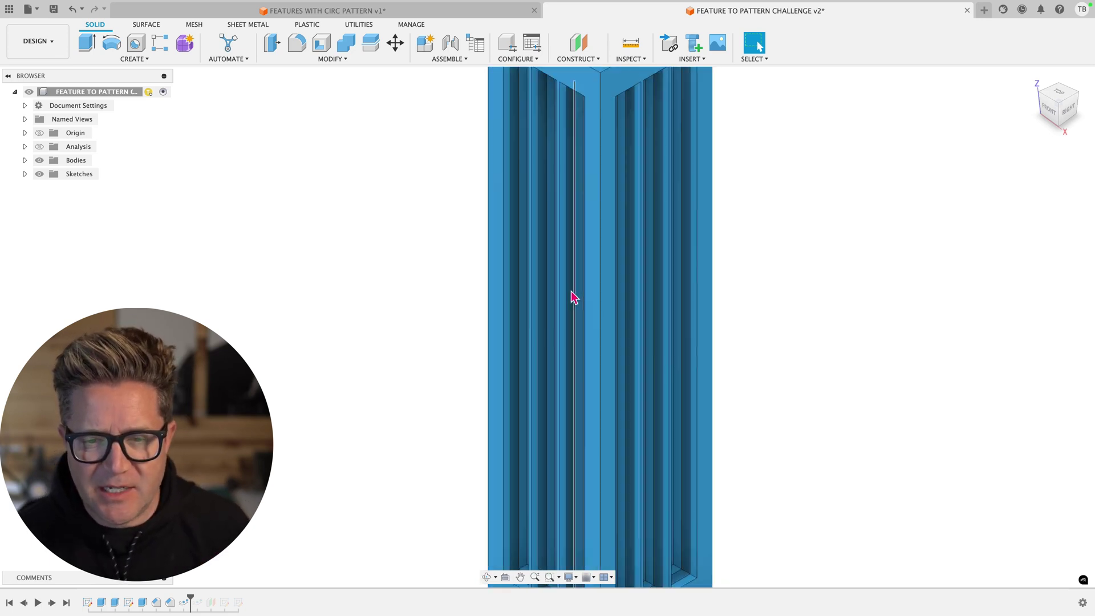
{"action": "scroll", "coordinate": [595, 255], "scroll_direction": "down", "scroll_amount": 3}
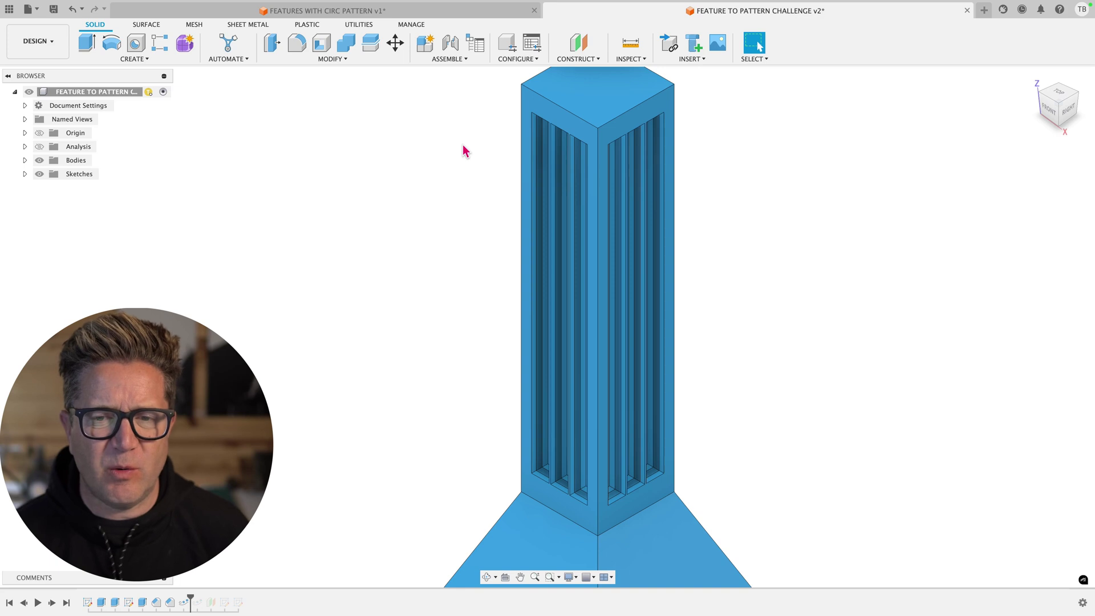
{"action": "scroll", "coordinate": [593, 88], "scroll_direction": "down", "scroll_amount": 2}
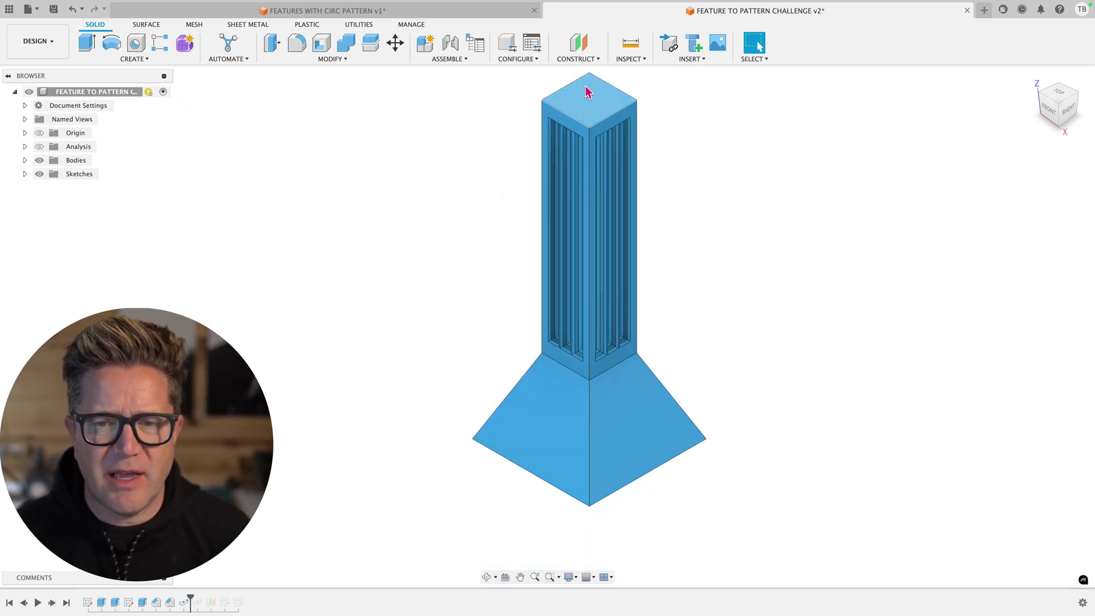
- Create an offset construction plane about 126.5 mm below the column's top face
{"action": "scroll", "coordinate": [593, 87], "scroll_direction": "up", "scroll_amount": 2}
{"action": "left_click", "coordinate": [578, 43]}
{"action": "left_click", "coordinate": [594, 111]}
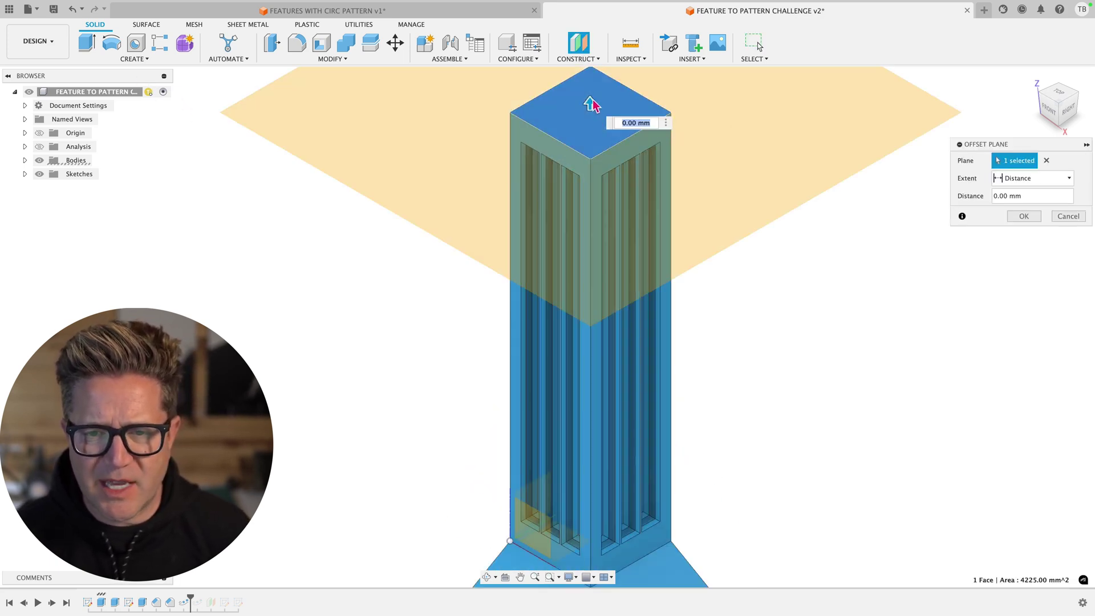
{"action": "left_click_drag", "start_coordinate": [589, 104], "coordinate": [589, 287]}
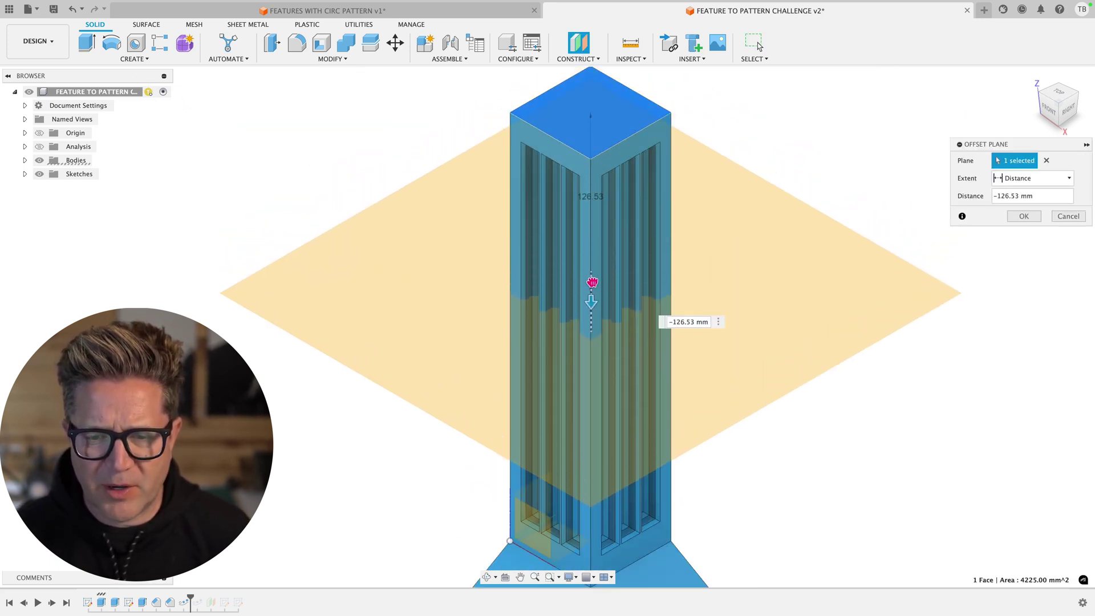
{"action": "left_click", "coordinate": [1022, 216]}
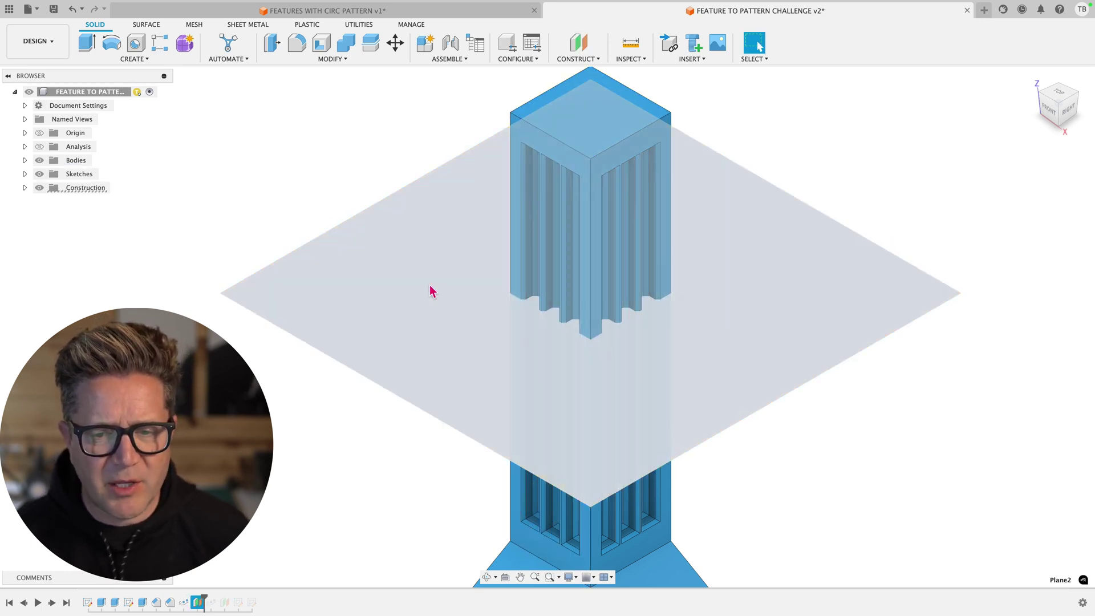
- Create a sketch on the new offset plane and enable Slice to cut the column's view at that plane
{"action": "left_click", "coordinate": [388, 258]}
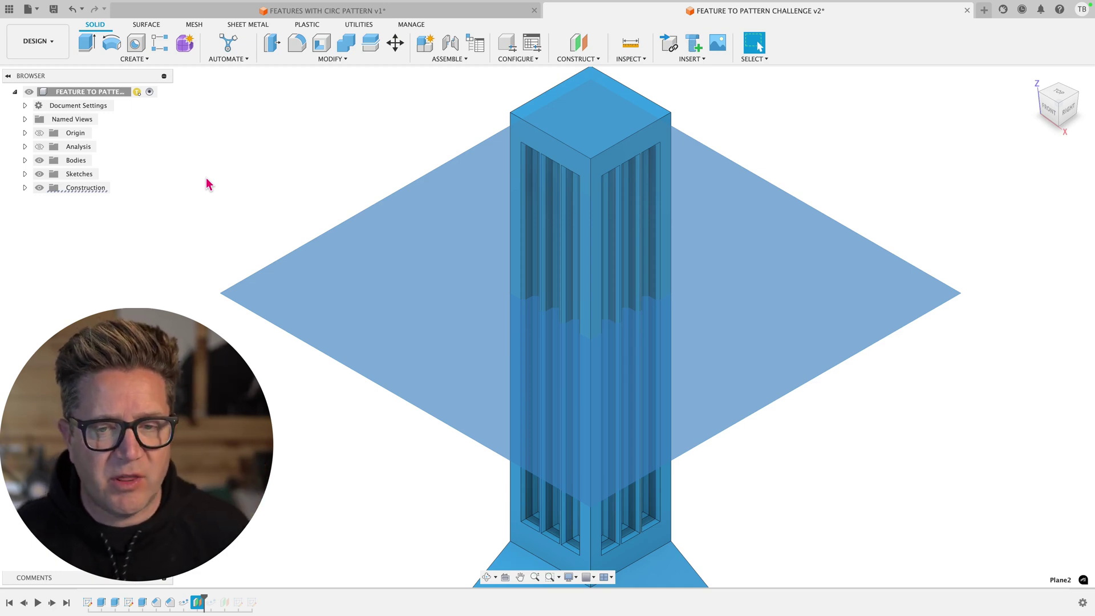
{"action": "left_click", "coordinate": [135, 59]}
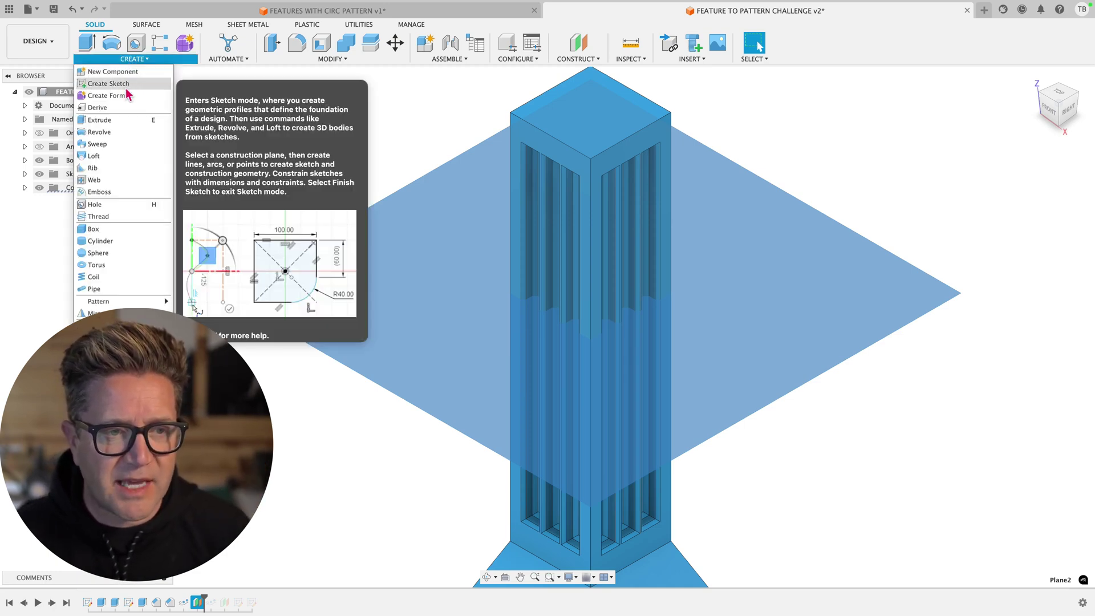
{"action": "left_click", "coordinate": [92, 80]}
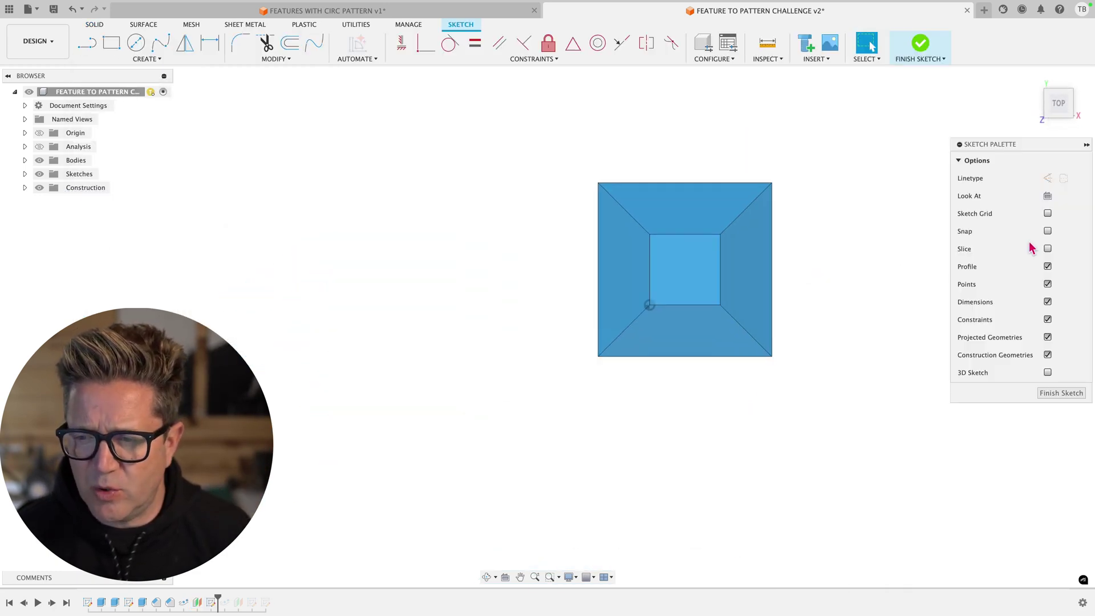
{"action": "left_click", "coordinate": [1047, 249]}
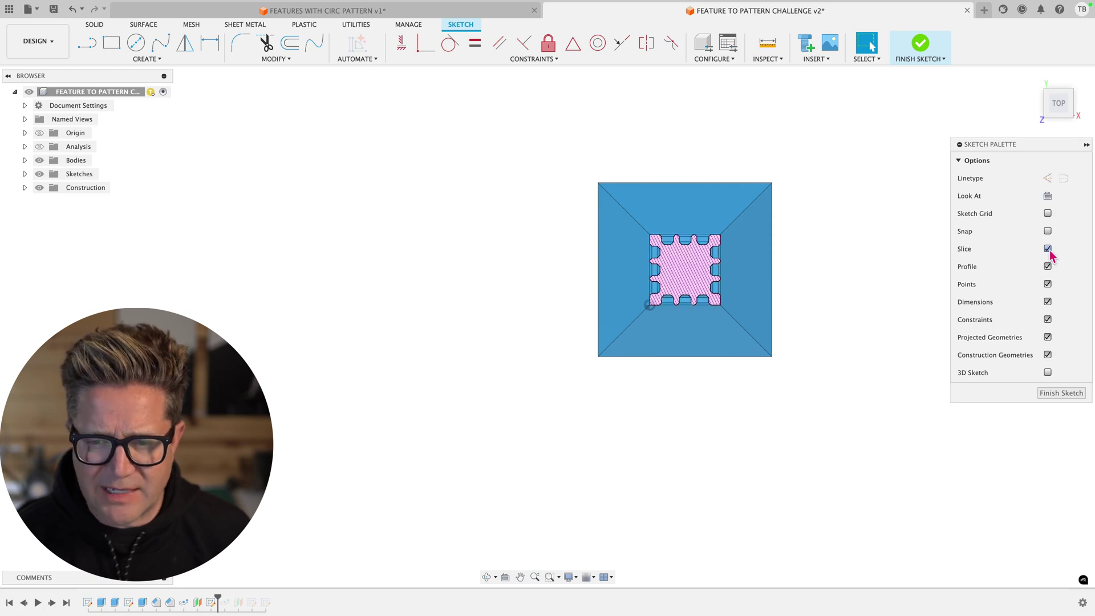
- Examine the sliced cross-section of the column, checking the slot profiles on all four sides
{"action": "scroll", "coordinate": [715, 273], "scroll_direction": "up", "scroll_amount": 5}
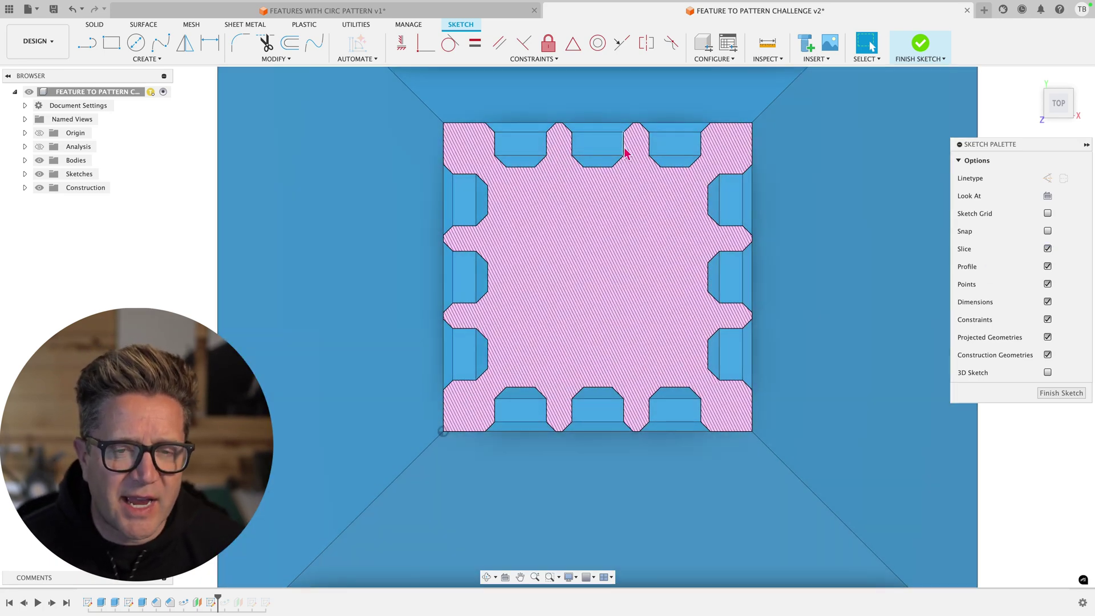
{"action": "scroll", "coordinate": [677, 237], "scroll_direction": "down", "scroll_amount": 3}
{"action": "middle_click_drag", "start_coordinate": [677, 237], "coordinate": [673, 260], "text": "shift"}
{"action": "left_click", "coordinate": [1032, 80]}
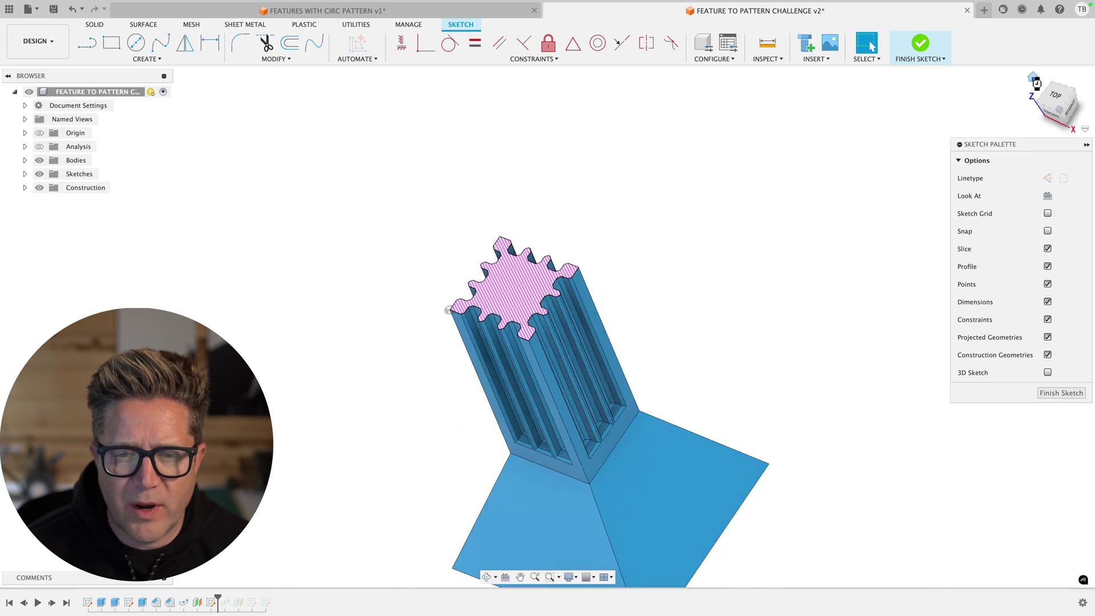
{"action": "scroll", "coordinate": [528, 289], "scroll_direction": "up", "scroll_amount": 5}
{"action": "scroll", "coordinate": [528, 267], "scroll_direction": "up", "scroll_amount": 3}
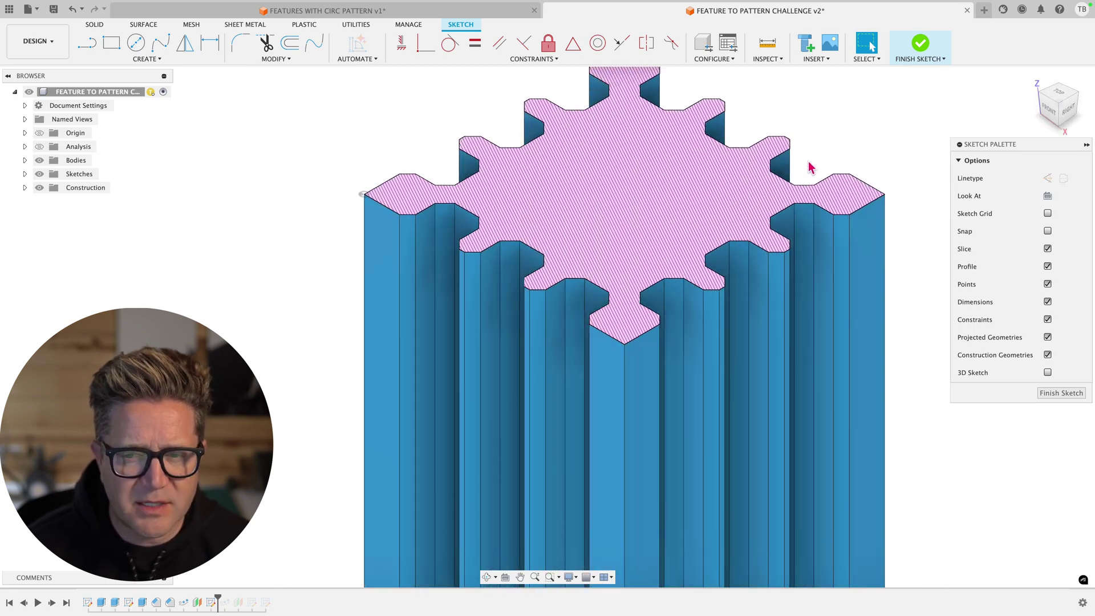
{"action": "scroll", "coordinate": [830, 146], "scroll_direction": "up", "scroll_amount": 2}
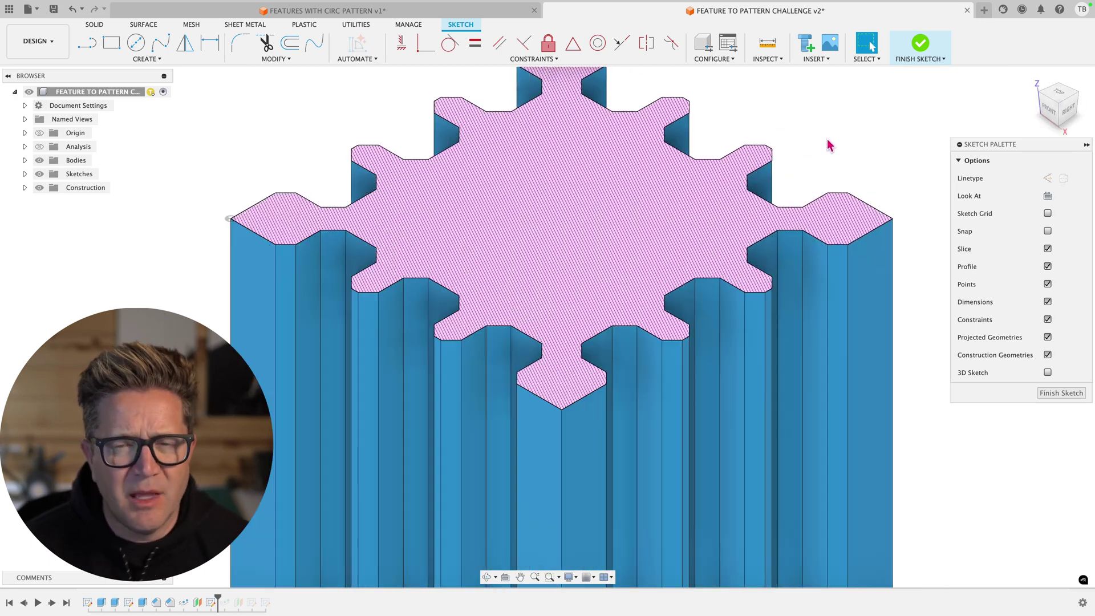
- Project the entire column body into the sketch with the selection filter set to Bodies
{"action": "scroll", "coordinate": [765, 237], "scroll_direction": "down", "scroll_amount": 5}
{"action": "key", "text": "p"}
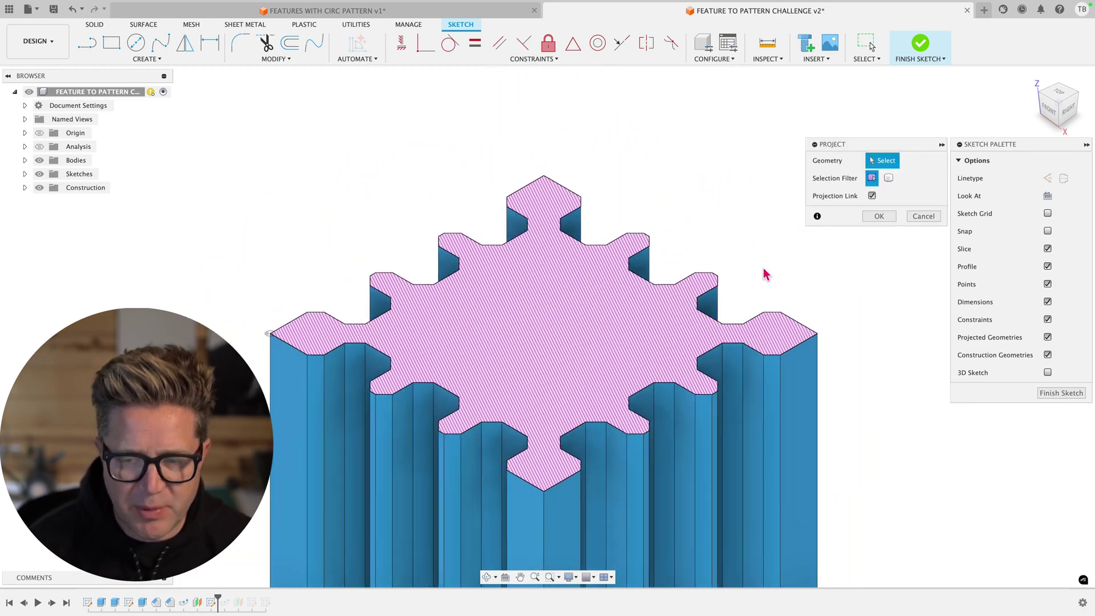
{"action": "left_click", "coordinate": [461, 274]}
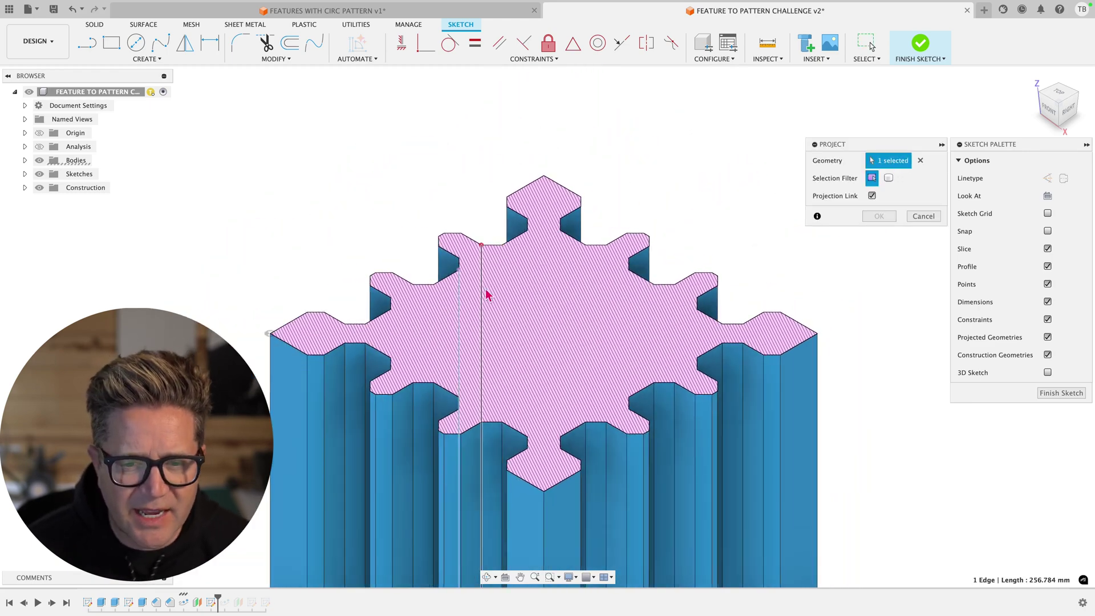
{"action": "left_click", "coordinate": [449, 244]}
{"action": "scroll", "coordinate": [448, 240], "scroll_direction": "up", "scroll_amount": 3}
{"action": "scroll", "coordinate": [434, 255], "scroll_direction": "down", "scroll_amount": 3}
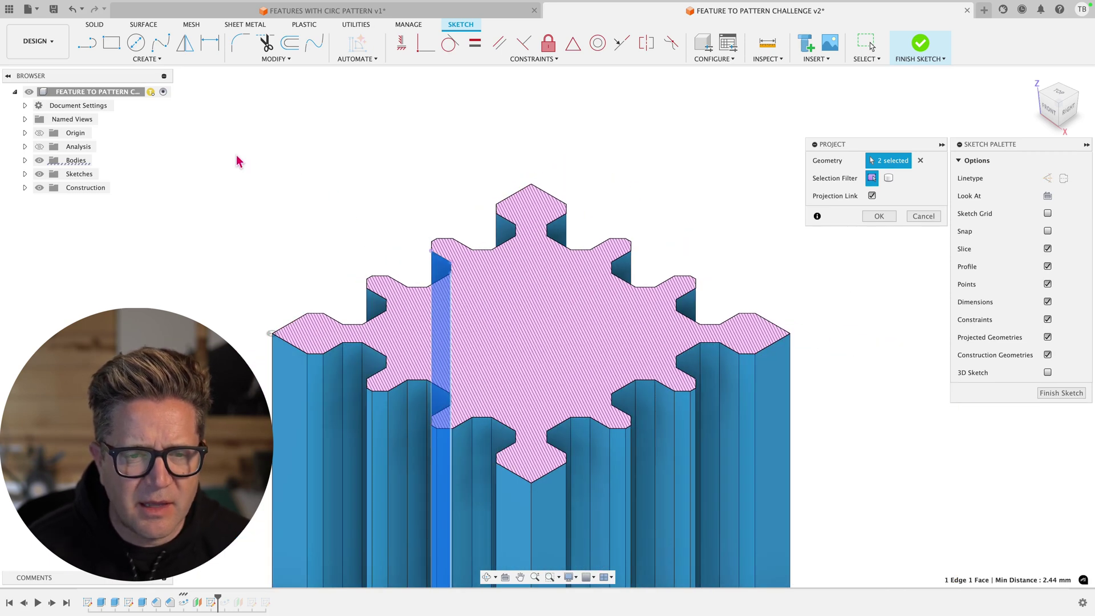
{"action": "left_click", "coordinate": [888, 178]}
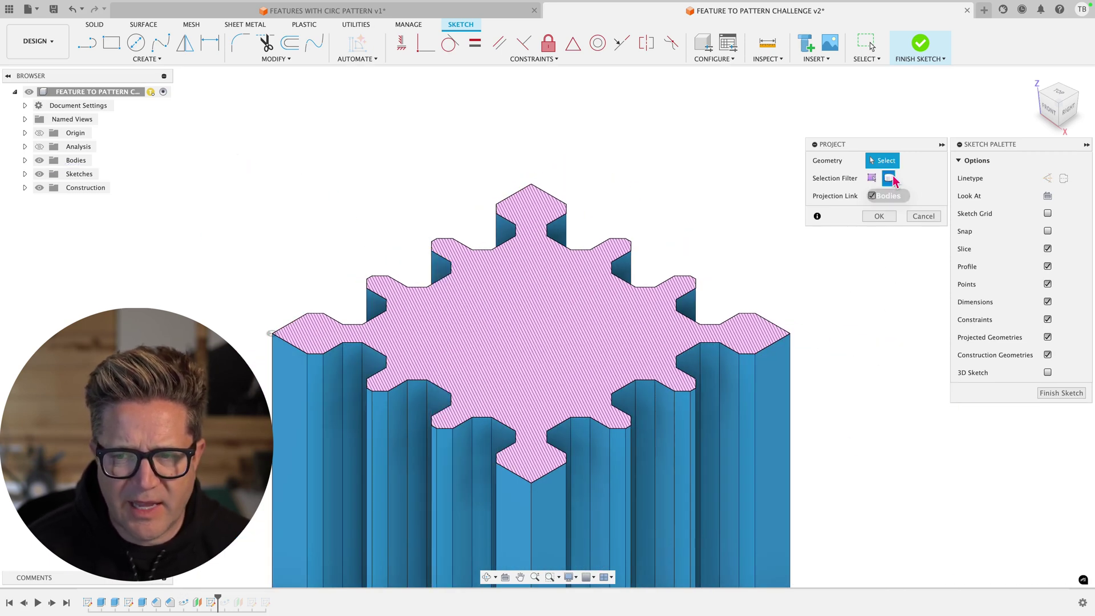
{"action": "scroll", "coordinate": [335, 489], "scroll_direction": "down", "scroll_amount": 2}
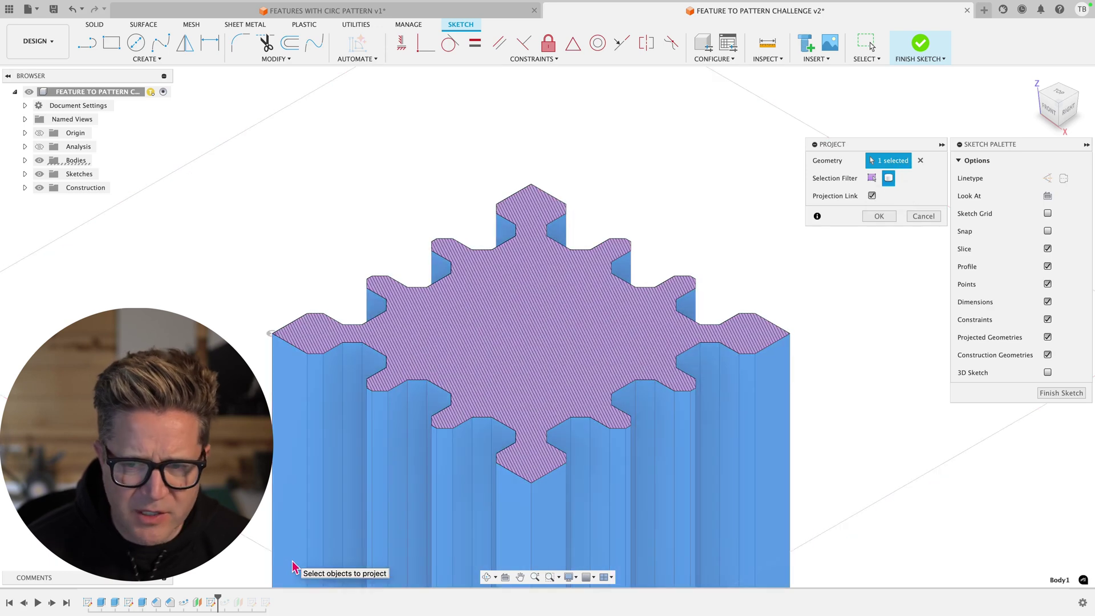
{"action": "scroll", "coordinate": [745, 383], "scroll_direction": "down", "scroll_amount": 2}
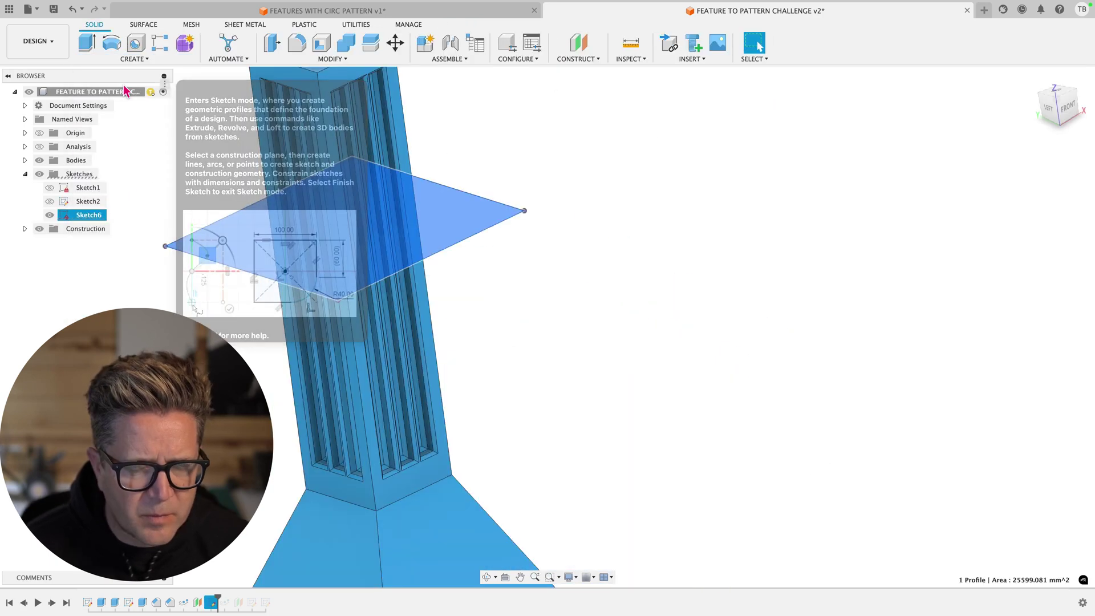
- Create another sketch on the offset plane and enable Slice to expose the column's cross-section
{"action": "left_click", "coordinate": [399, 205]}
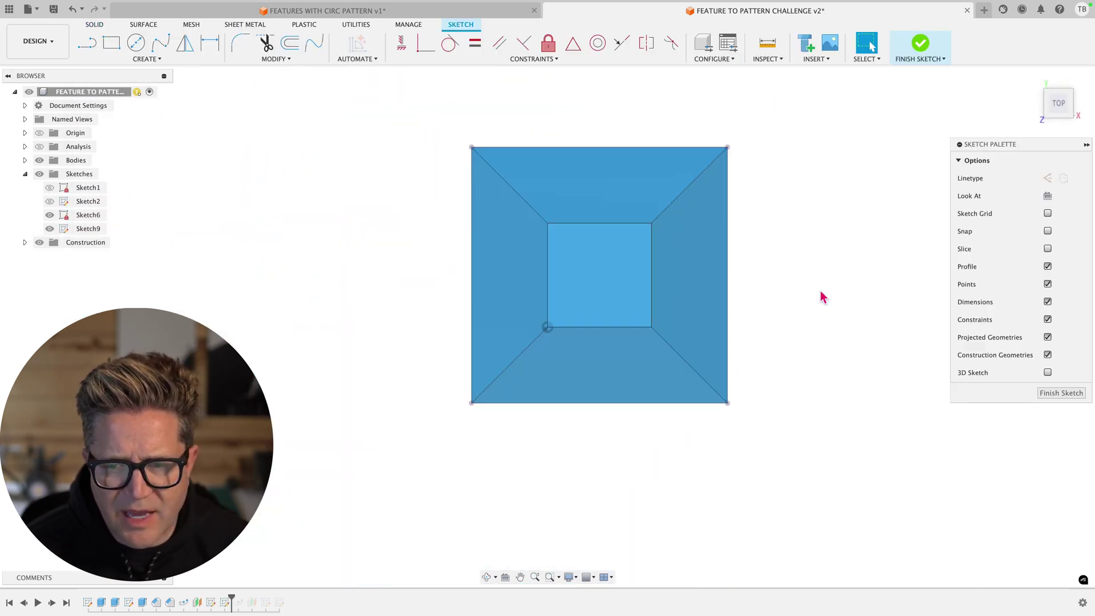
{"action": "left_click", "coordinate": [1048, 248]}
{"action": "scroll", "coordinate": [780, 264], "scroll_direction": "up", "scroll_amount": 3}
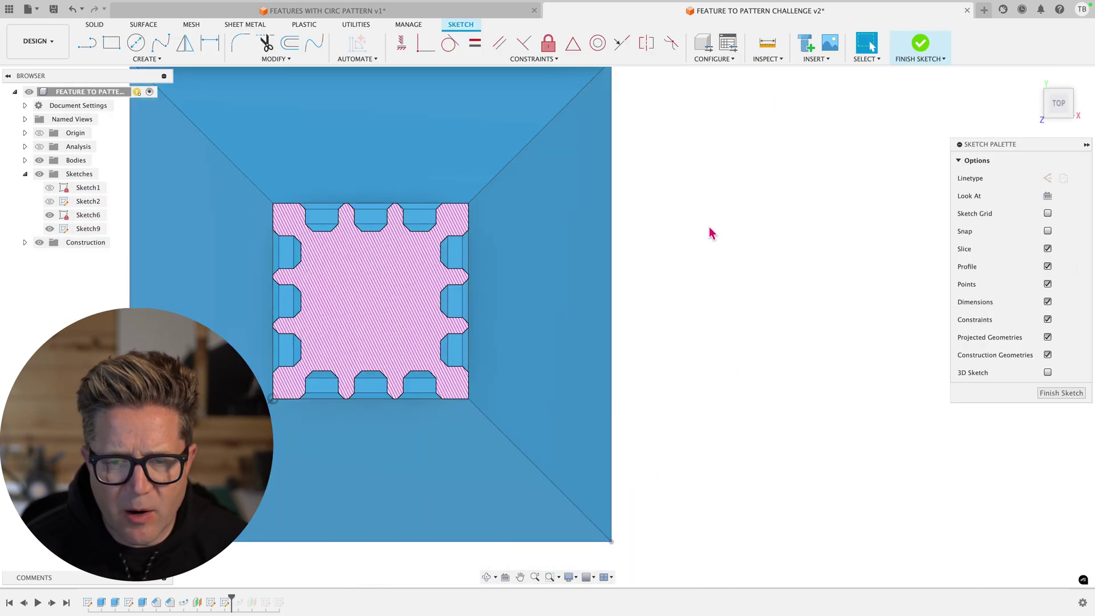
- Use Intersect on the column body to add its cross-section at the sketch plane, with Projection Link on
{"action": "left_click", "coordinate": [145, 60]}
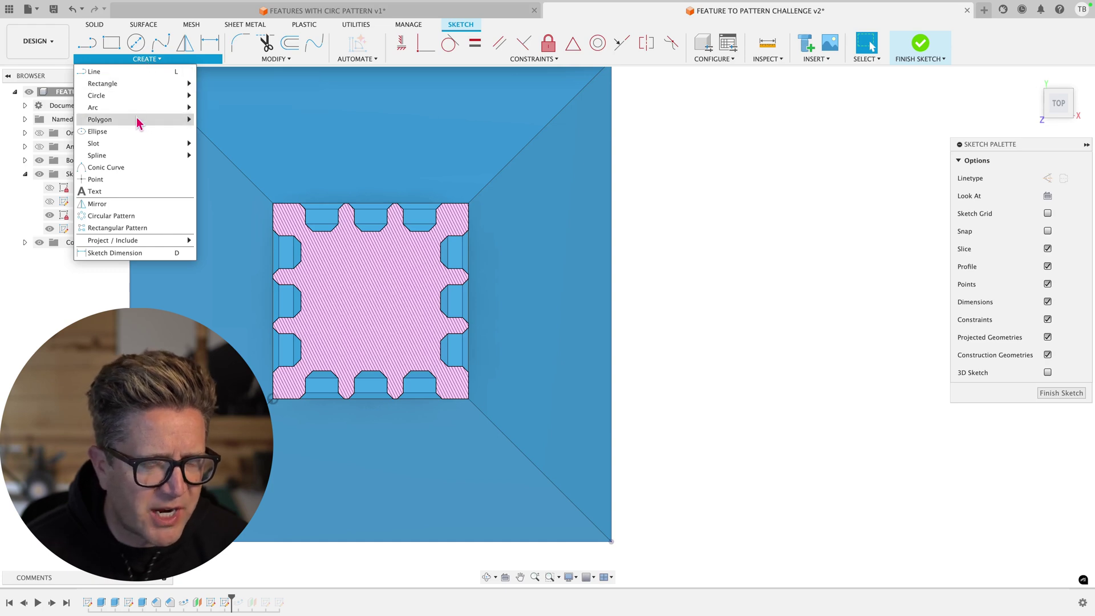
{"action": "mouse_move", "coordinate": [152, 240]}
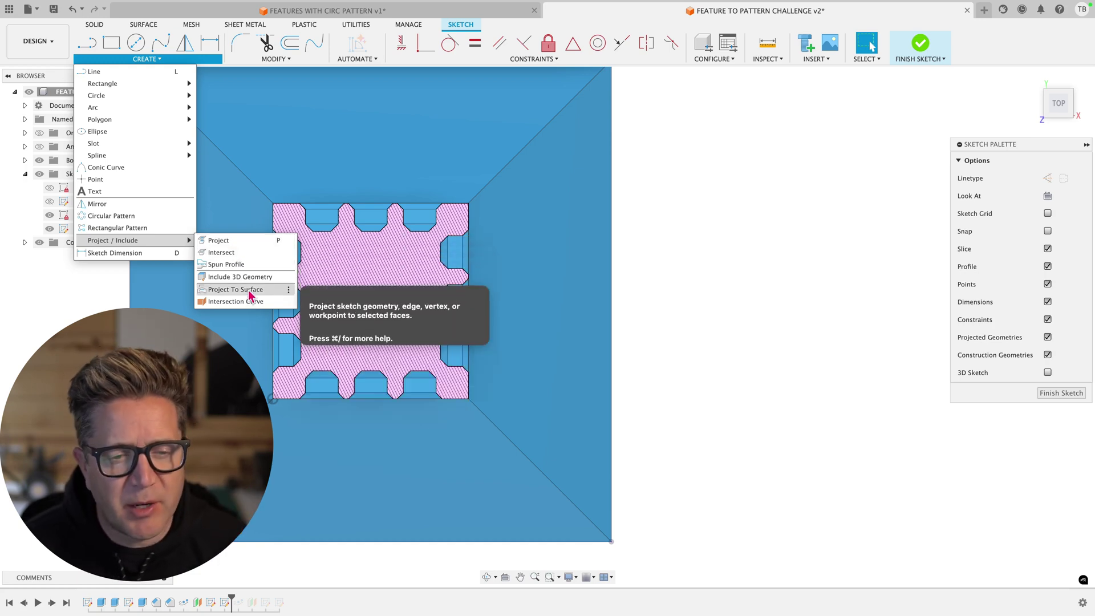
{"action": "left_click", "coordinate": [234, 254]}
{"action": "middle_click_drag", "start_coordinate": [501, 423], "coordinate": [503, 382], "text": "shift"}
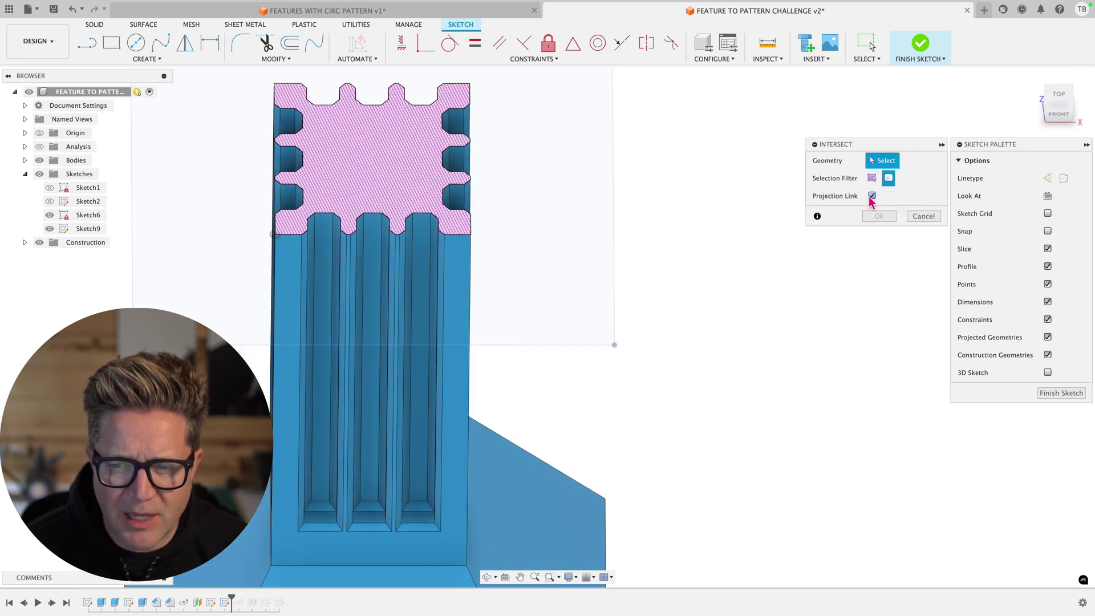
{"action": "left_click", "coordinate": [364, 447]}
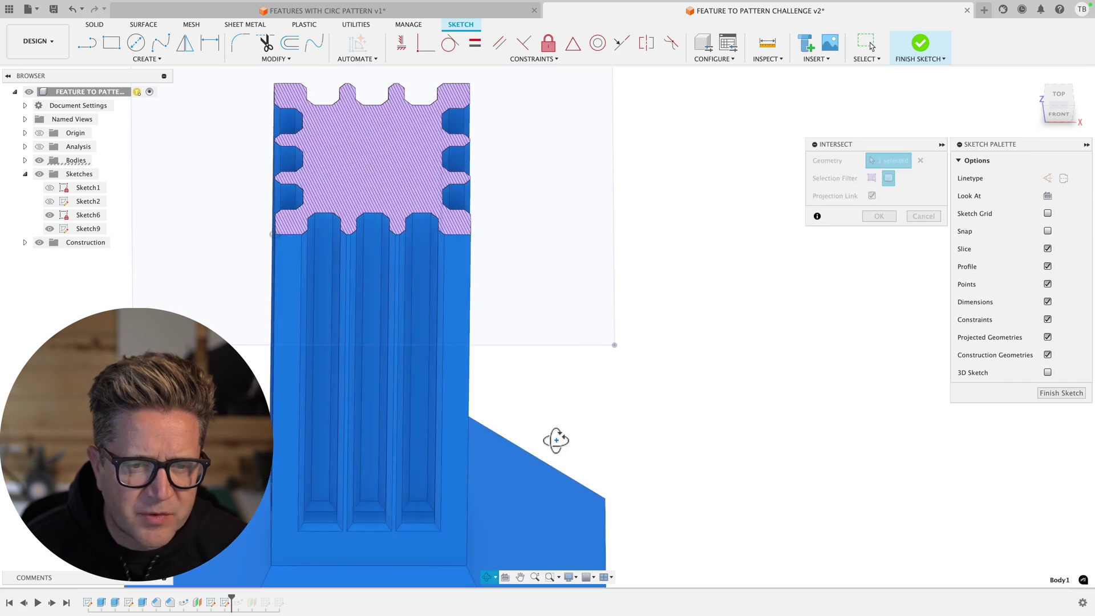
{"action": "middle_click_drag", "start_coordinate": [557, 440], "coordinate": [505, 388], "text": "shift"}
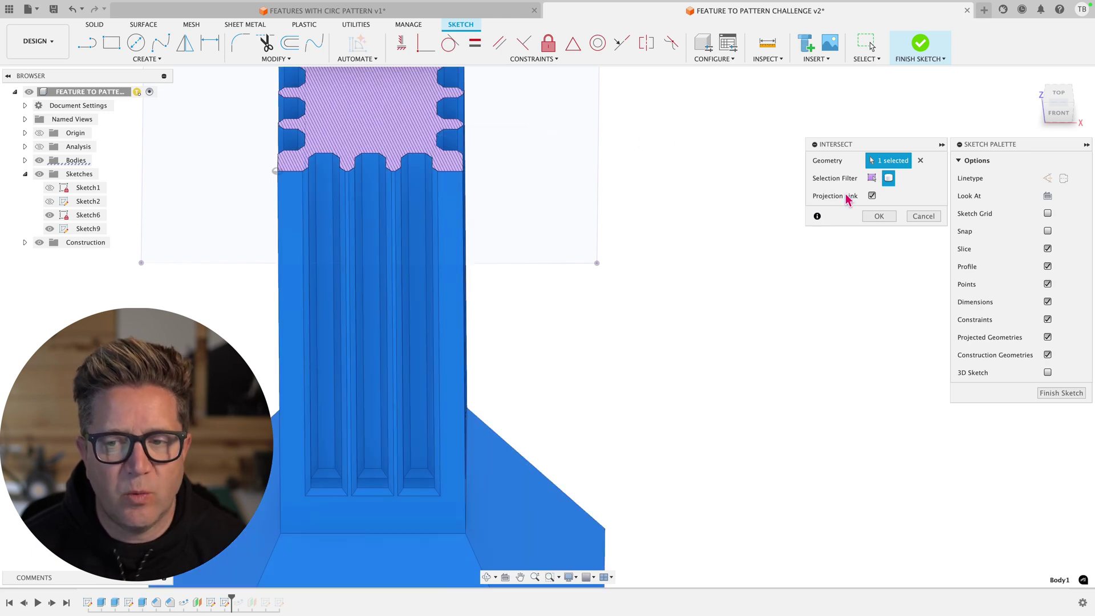
{"action": "left_click", "coordinate": [878, 215]}
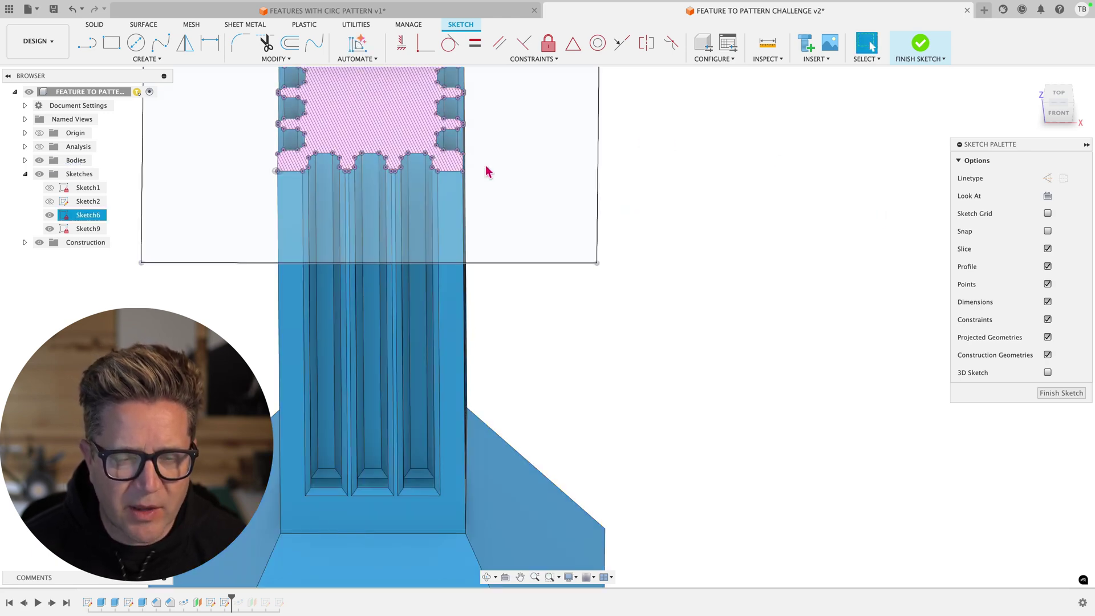
- Look straight down on the intersected profile and hide the bodies to isolate the sketch
{"action": "scroll", "coordinate": [366, 200], "scroll_direction": "up", "scroll_amount": 5}
{"action": "scroll", "coordinate": [451, 221], "scroll_direction": "down", "scroll_amount": 6}
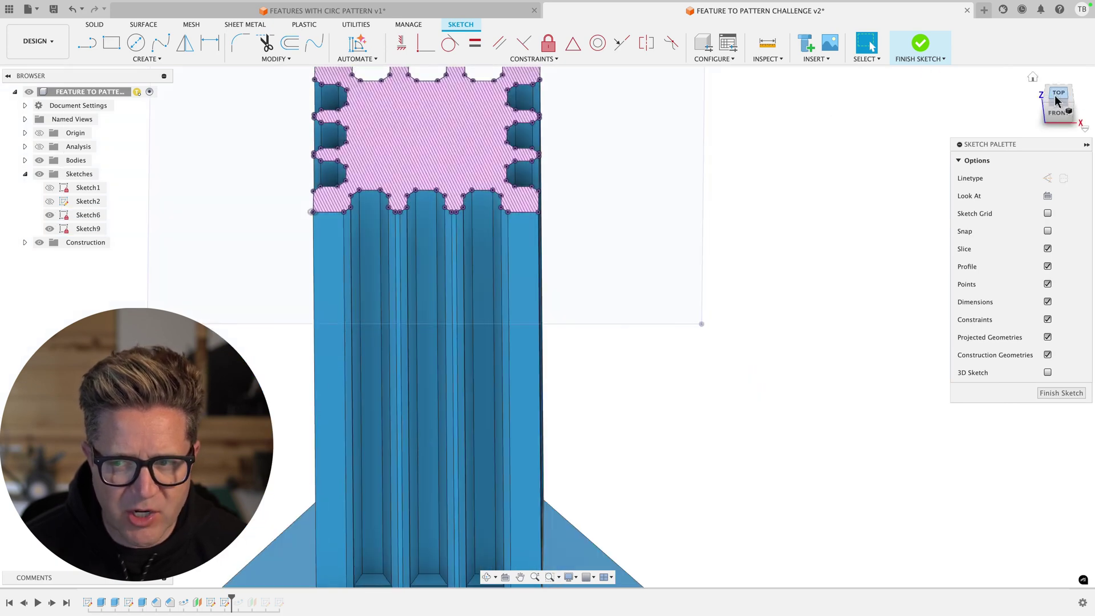
{"action": "left_click", "coordinate": [1054, 95]}
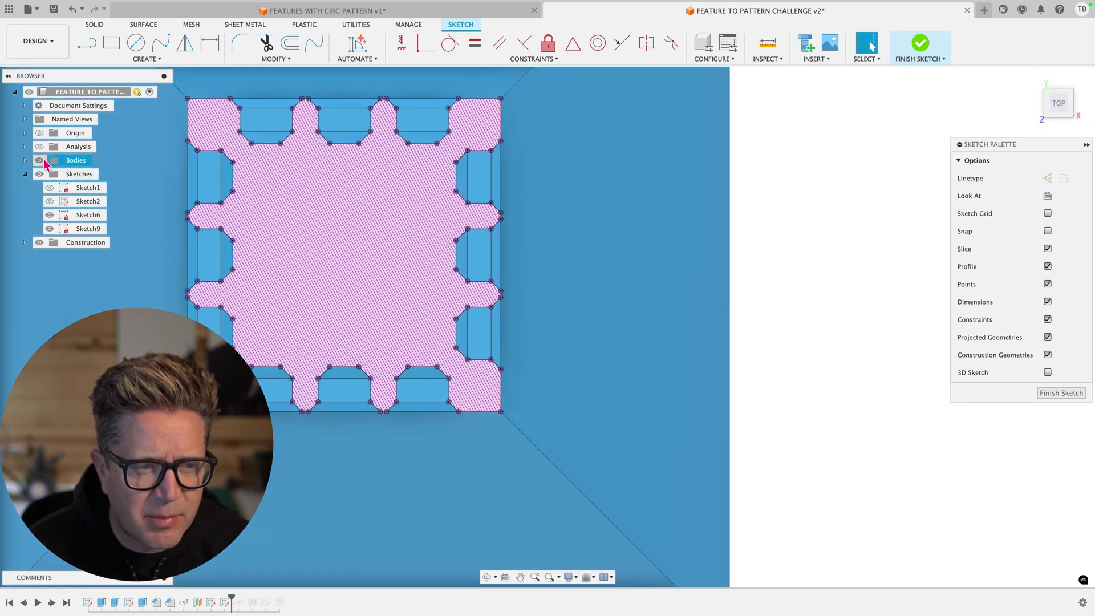
{"action": "left_click", "coordinate": [40, 160]}
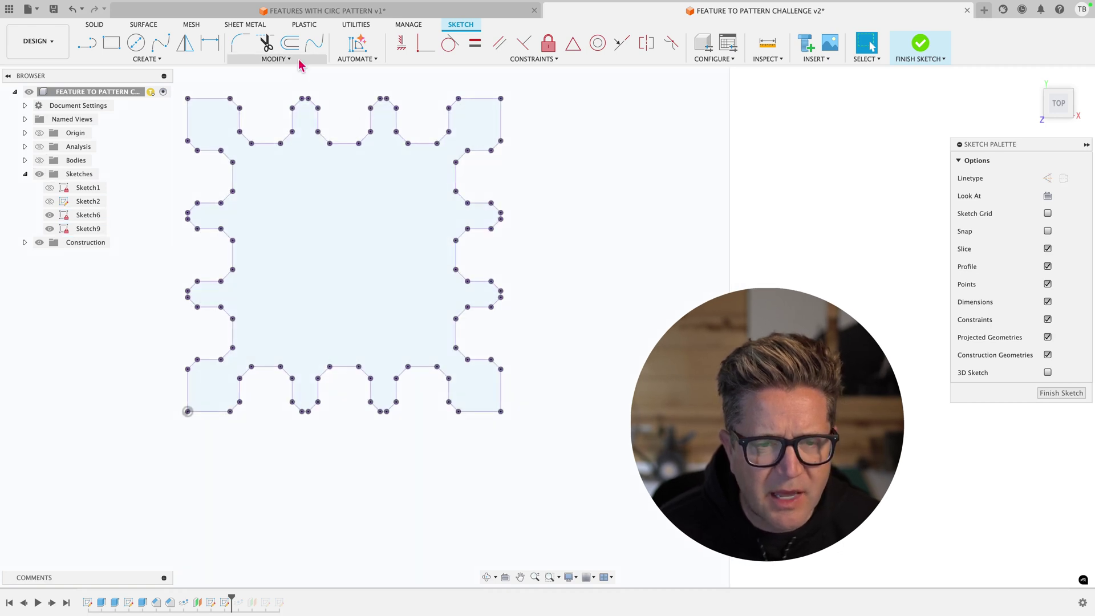
- Sketch a line about 51 mm long from the midpoint of the upper side's rightmost slot floor down past the opposite slot floor
{"action": "left_click", "coordinate": [87, 42]}
{"action": "scroll", "coordinate": [398, 147], "scroll_direction": "up", "scroll_amount": 3}
{"action": "left_click", "coordinate": [448, 149]}
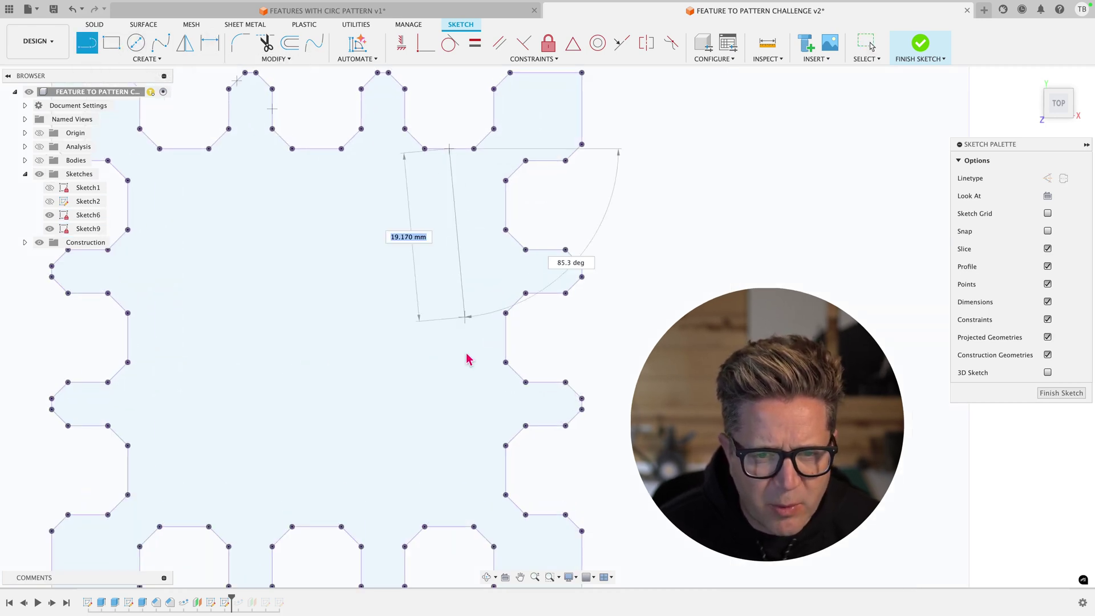
{"action": "left_click", "coordinate": [466, 566]}
{"action": "scroll", "coordinate": [466, 564], "scroll_direction": "up", "scroll_amount": 3}
{"action": "key", "text": "Escape"}
- Apply a Horizontal/Vertical constraint to the new line so it runs vertically across the profile
{"action": "right_click", "coordinate": [466, 495]}
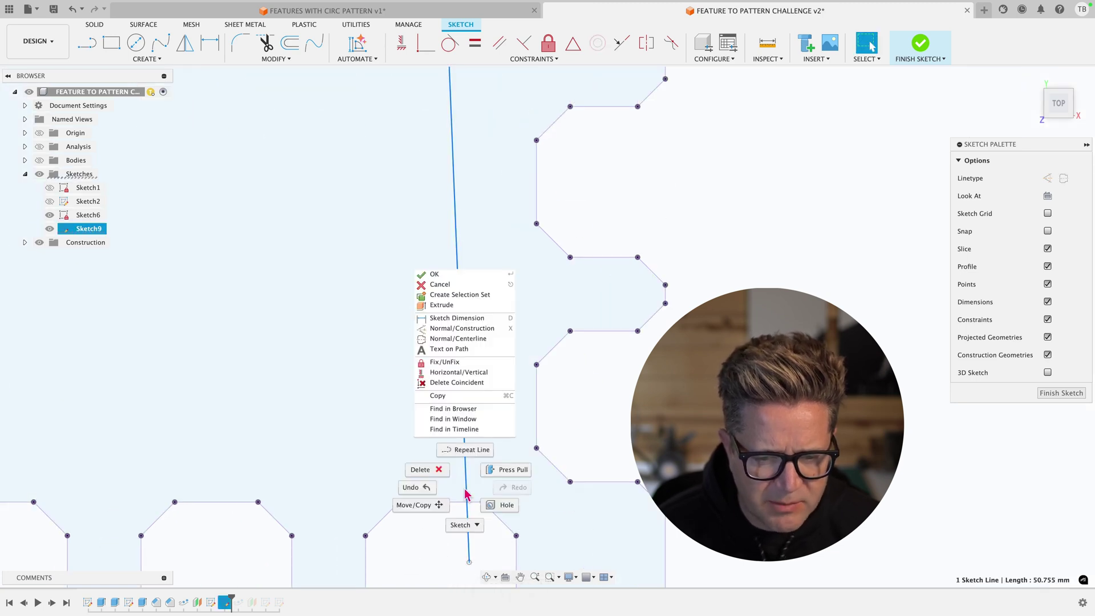
{"action": "left_click", "coordinate": [456, 372]}
{"action": "scroll", "coordinate": [451, 501], "scroll_direction": "up", "scroll_amount": 5}
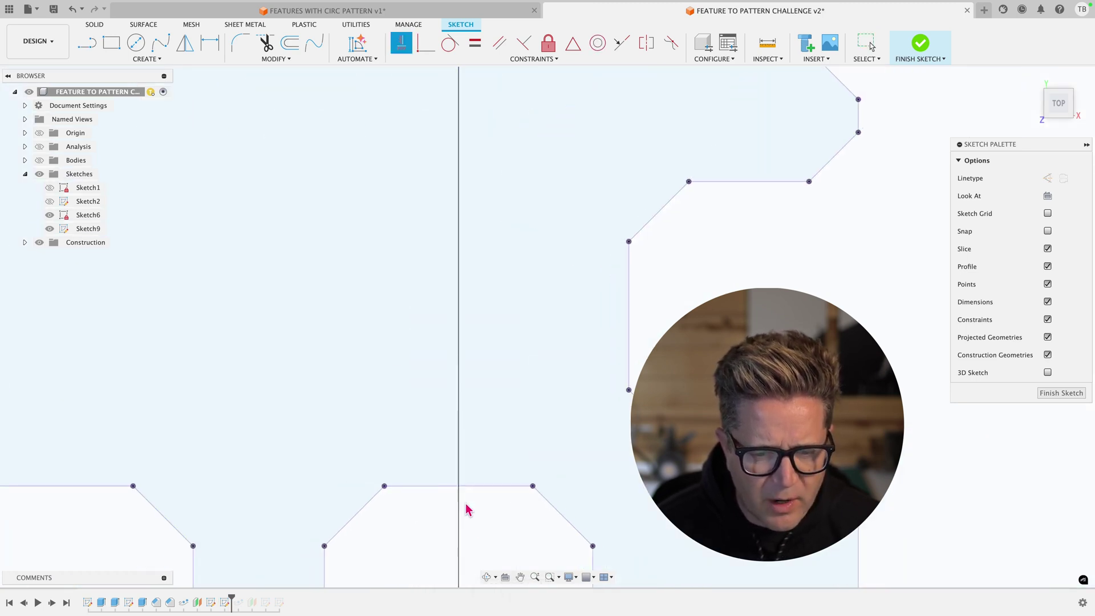
{"action": "scroll", "coordinate": [469, 522], "scroll_direction": "down", "scroll_amount": 2}
{"action": "key", "text": "Escape"}
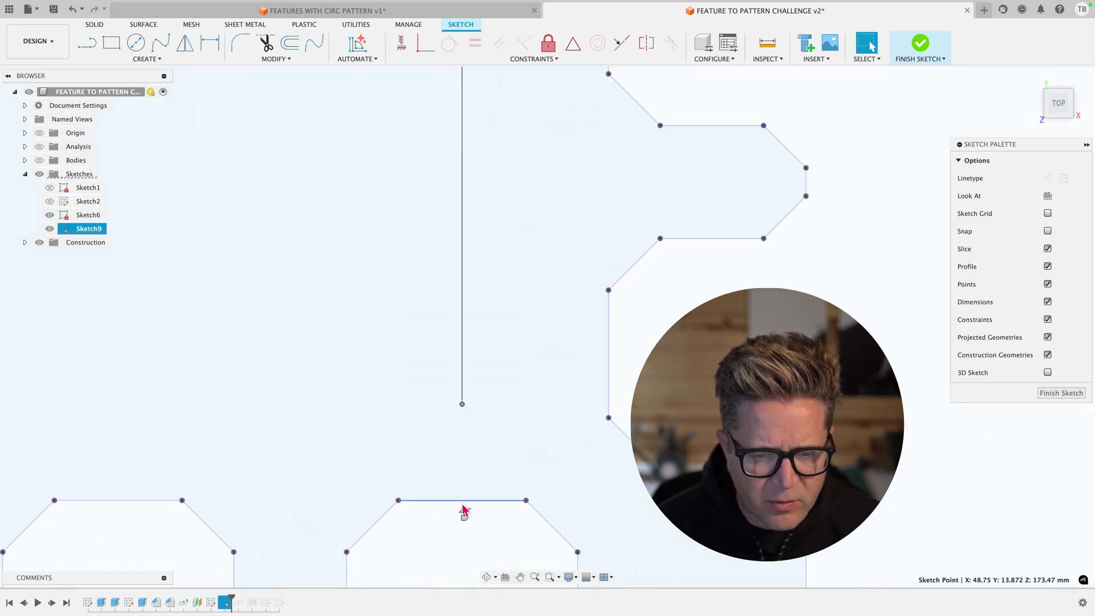
- Place a sketch point at the midpoint of the lower side's rightmost slot floor
{"action": "type", "text": "s"}
{"action": "type", "text": "POINT"}
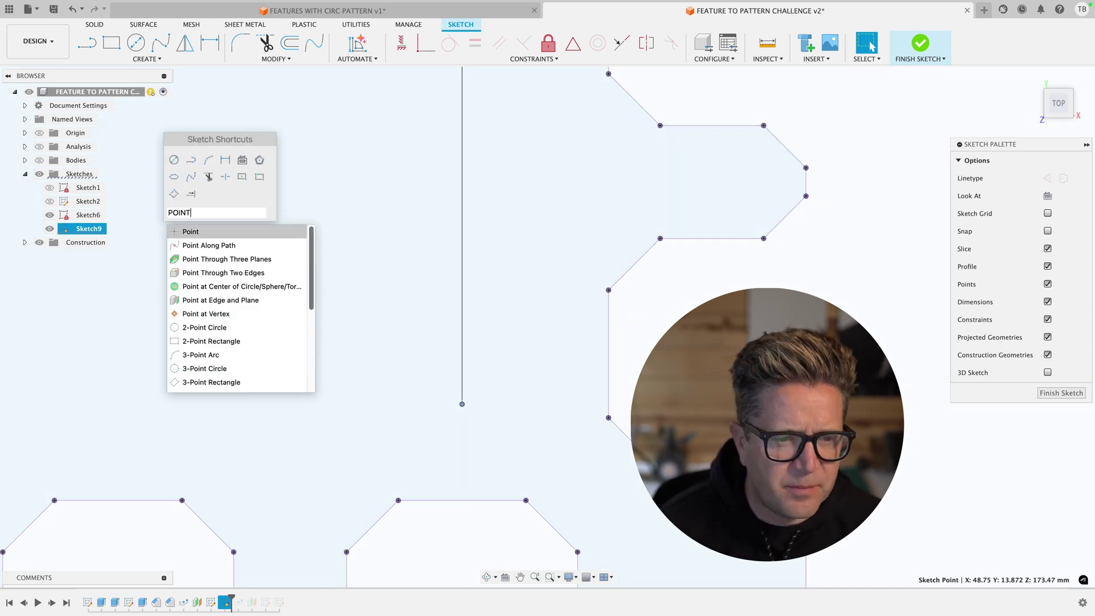
{"action": "left_click", "coordinate": [207, 231]}
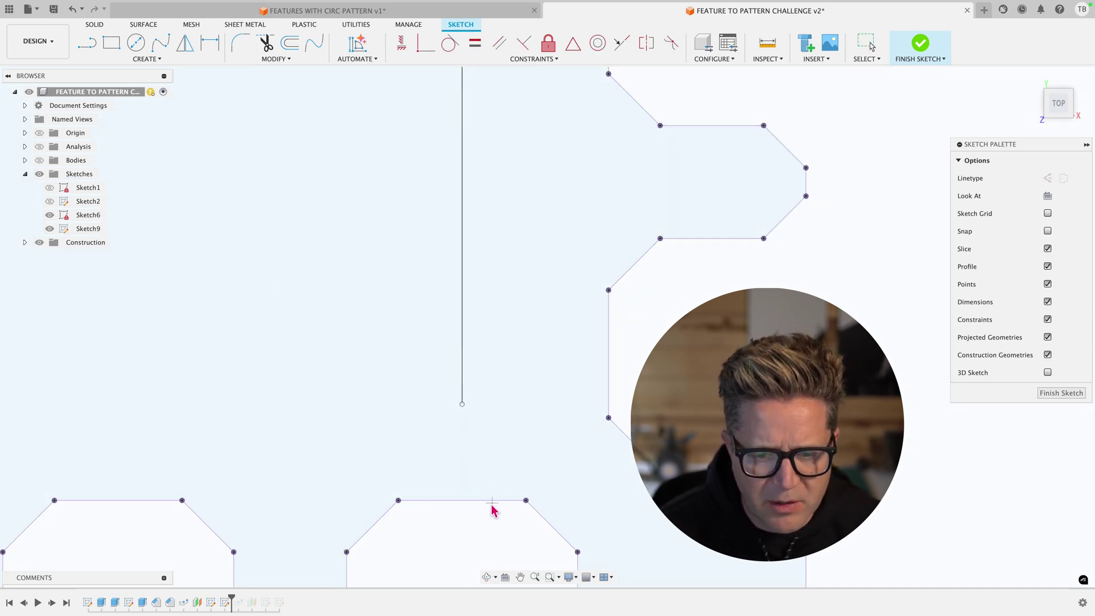
{"action": "left_click", "coordinate": [462, 500]}
{"action": "key", "text": "Escape"}
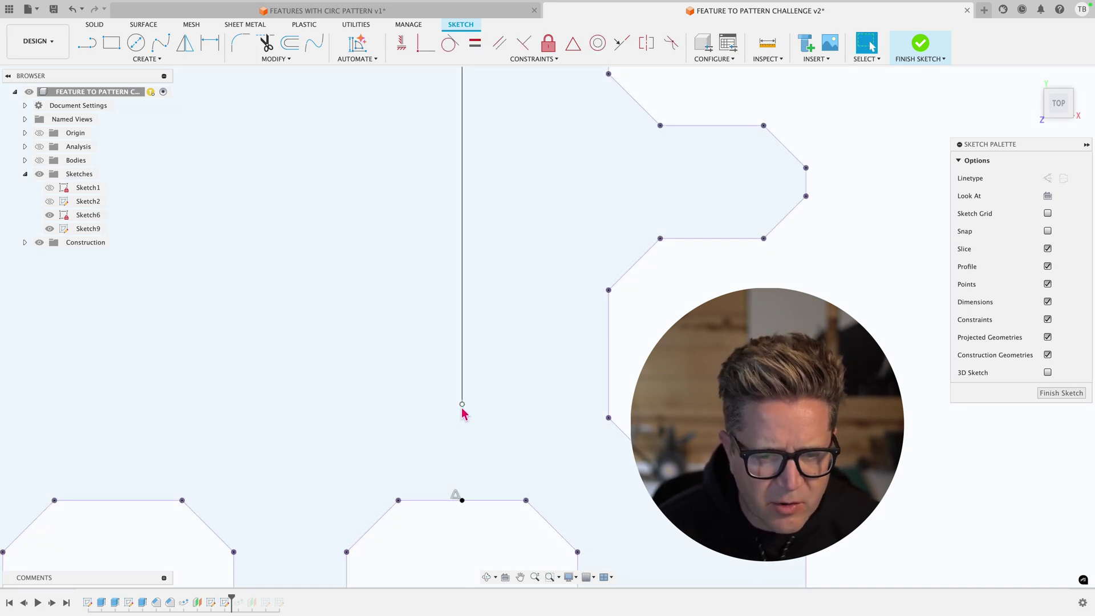
- Extend the vertical line's free end past the lower slot floor and check whether it passes through the midpoint
{"action": "left_click_drag", "start_coordinate": [462, 405], "coordinate": [464, 551]}
{"action": "scroll", "coordinate": [464, 502], "scroll_direction": "up", "scroll_amount": 6}
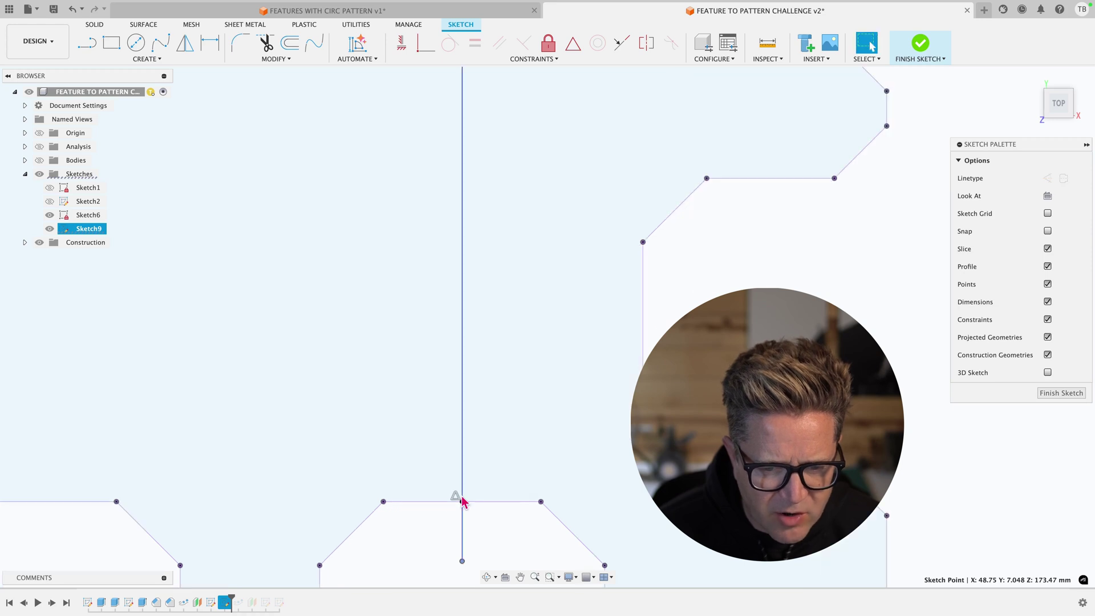
{"action": "scroll", "coordinate": [467, 476], "scroll_direction": "up", "scroll_amount": 8}
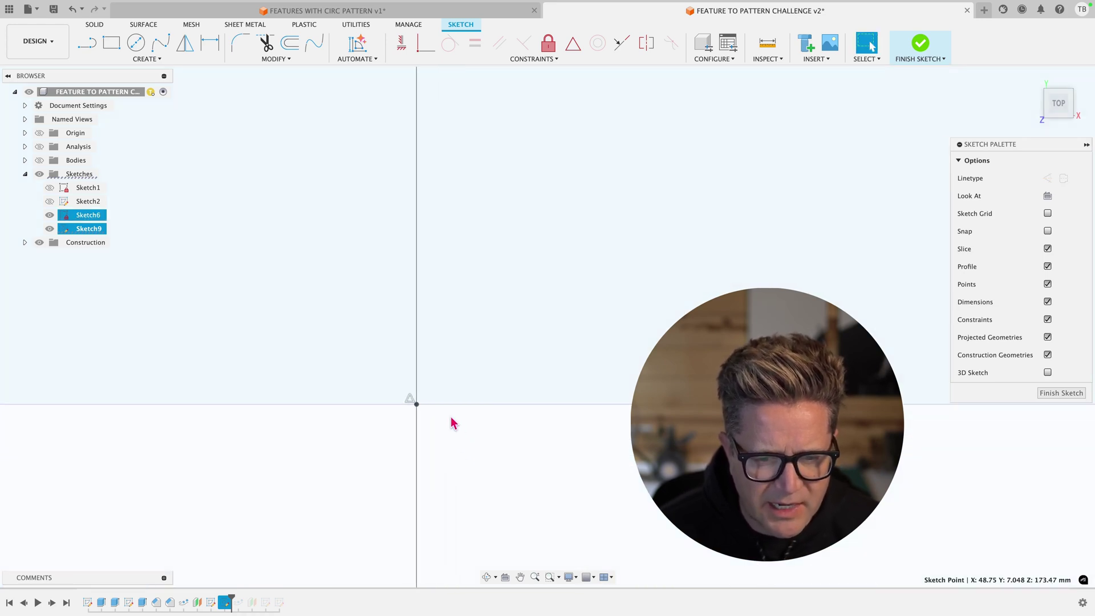
{"action": "left_click", "coordinate": [423, 418]}
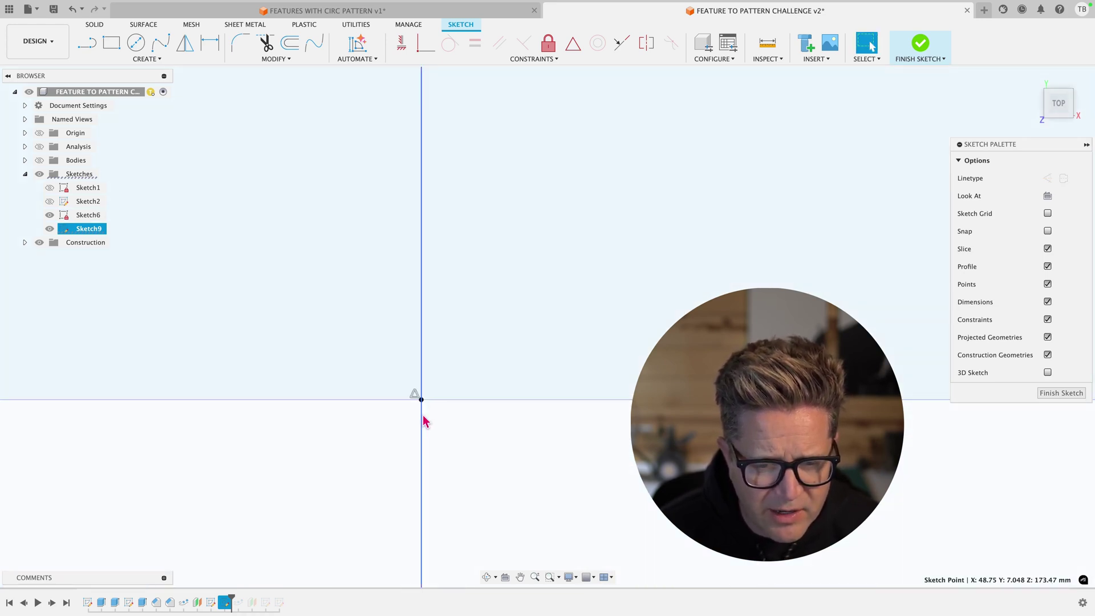
{"action": "left_click", "coordinate": [433, 425]}
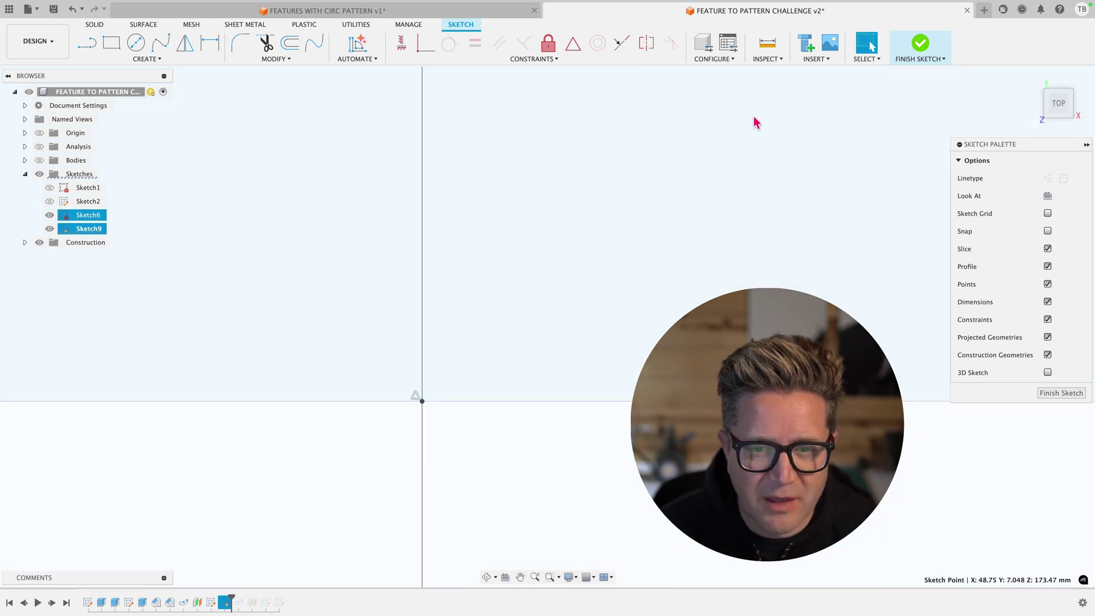
- Sketch a horizontal line between the floor midpoints of the uppermost slots on the right and left sides
{"action": "scroll", "coordinate": [660, 155], "scroll_direction": "down", "scroll_amount": 5}
{"action": "middle_click", "coordinate": [660, 155]}
{"action": "middle_click", "coordinate": [660, 155]}
{"action": "scroll", "coordinate": [650, 268], "scroll_direction": "up", "scroll_amount": 5}
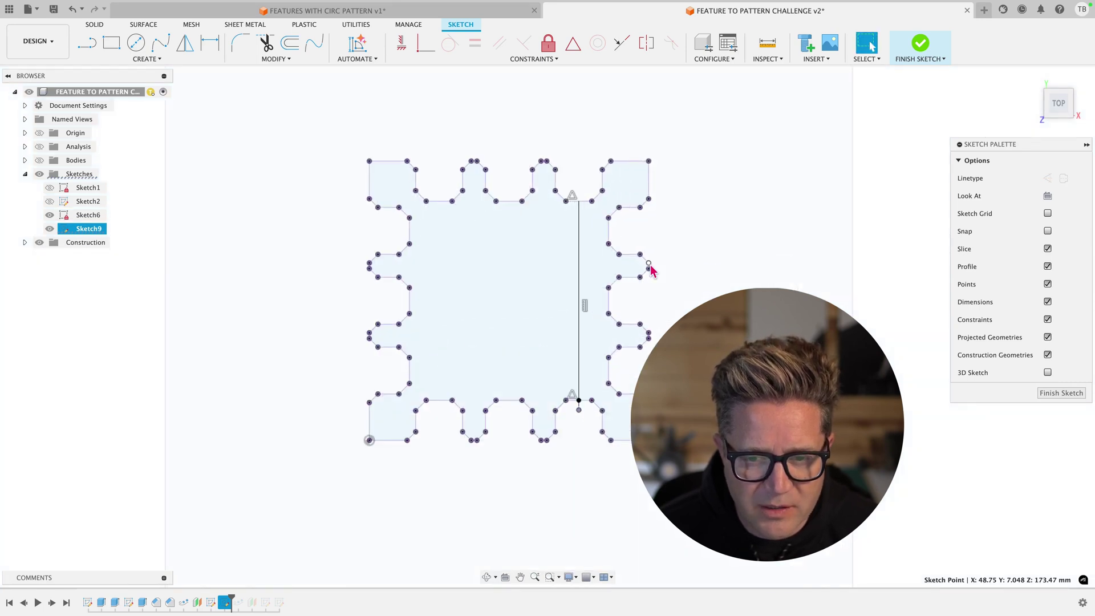
{"action": "left_click", "coordinate": [94, 44]}
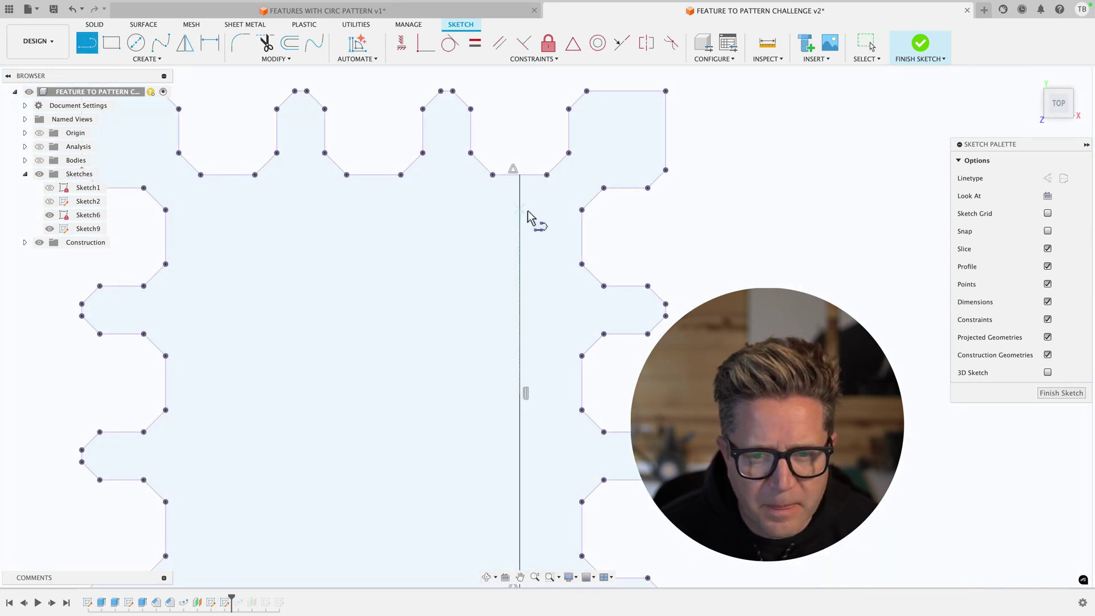
{"action": "left_click", "coordinate": [581, 238]}
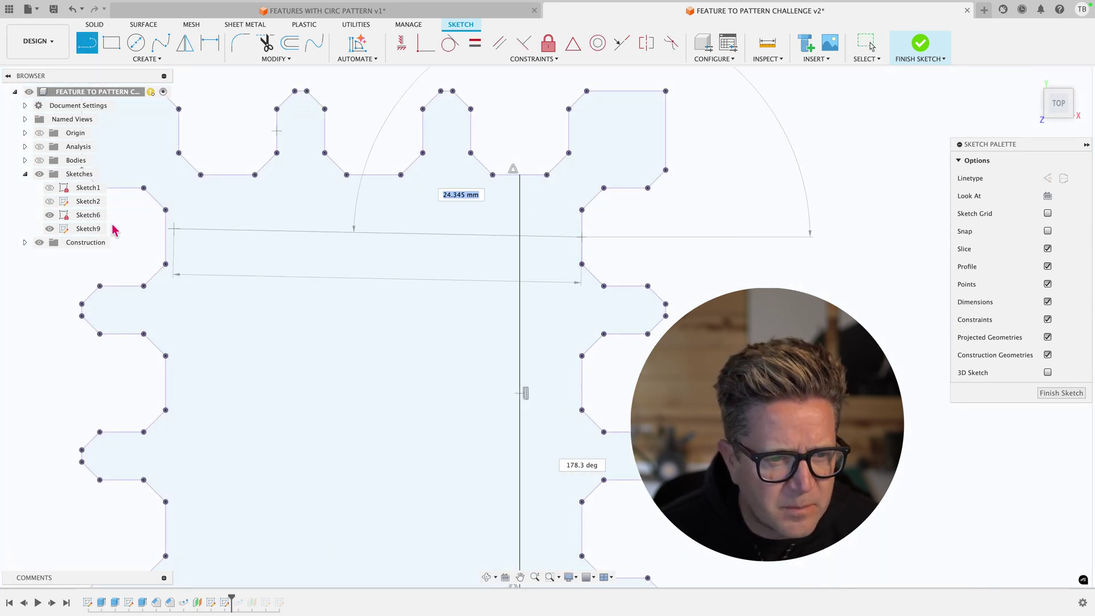
{"action": "left_click", "coordinate": [166, 237]}
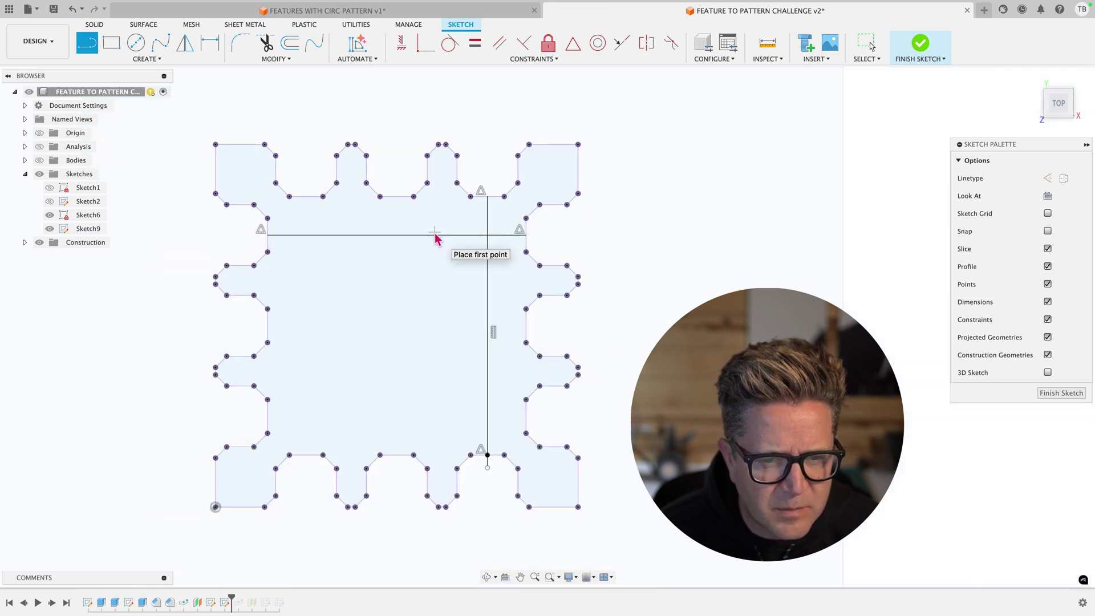
{"action": "scroll", "coordinate": [342, 384], "scroll_direction": "down", "scroll_amount": 5}
{"action": "scroll", "coordinate": [374, 366], "scroll_direction": "up", "scroll_amount": 6}
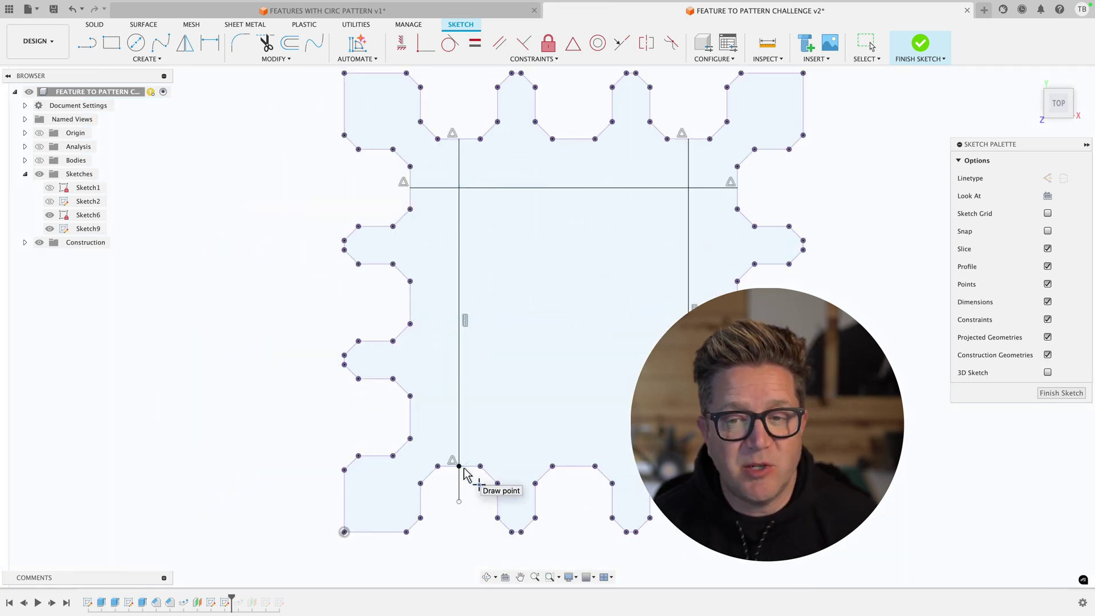
- Finish the sketch and review the slot alignment lines and the column in 3D
{"action": "left_click", "coordinate": [918, 43]}
{"action": "mouse_move", "coordinate": [789, 285]}
{"action": "middle_mouse_down", "text": "shift"}
{"action": "mouse_move", "coordinate": [802, 200]}
{"action": "mouse_move", "coordinate": [753, 220]}
{"action": "mouse_move", "coordinate": [758, 205]}
{"action": "mouse_move", "coordinate": [770, 208]}
{"action": "middle_mouse_up", "text": "shift"}
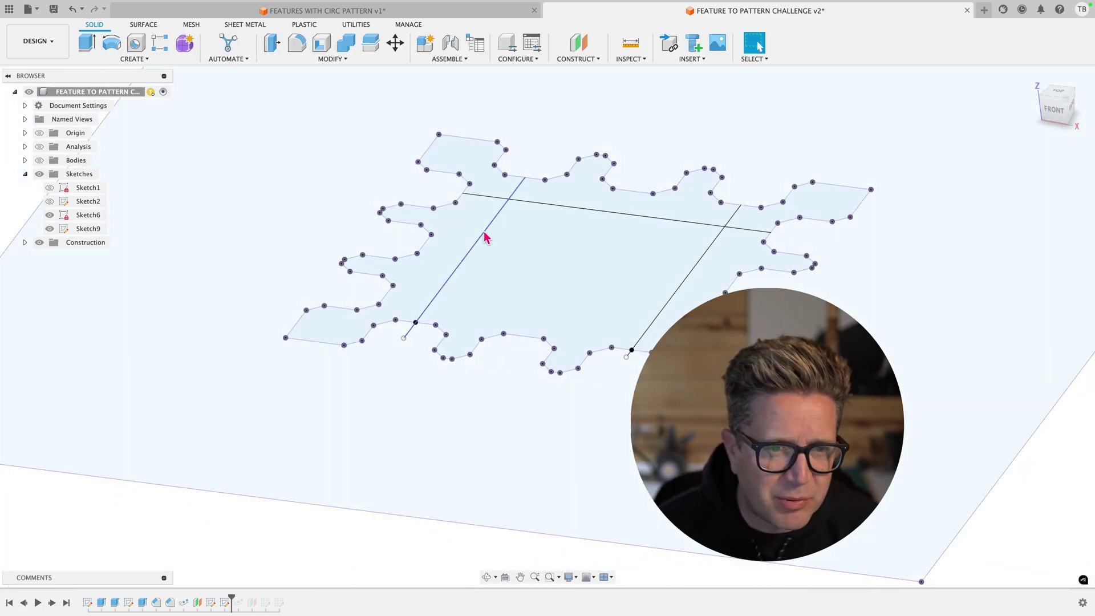
{"action": "left_click", "coordinate": [209, 412]}
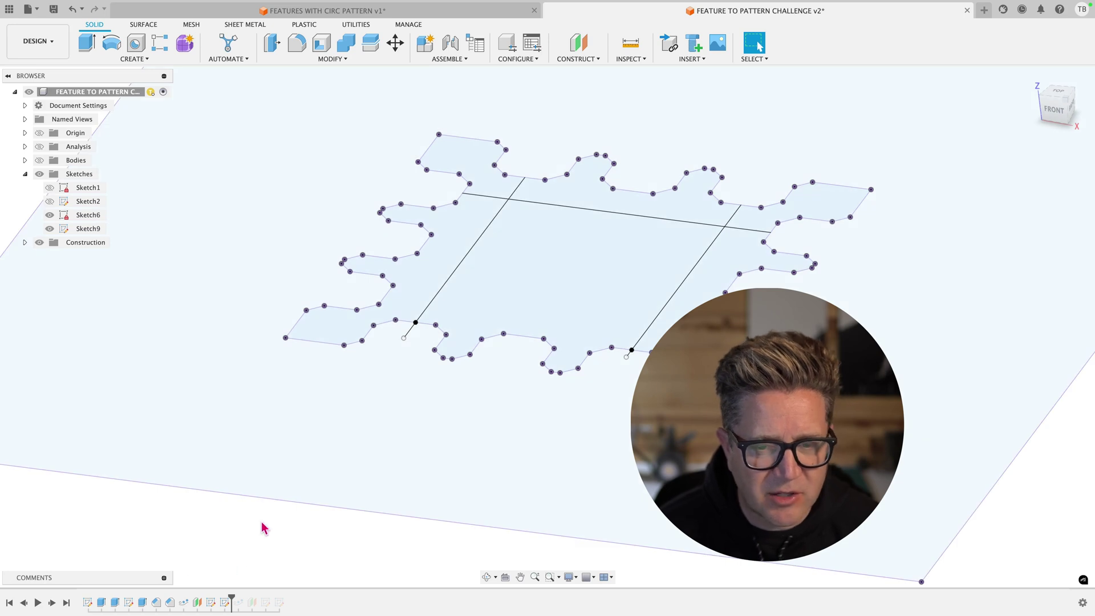
{"action": "left_click", "coordinate": [310, 469]}
{"action": "scroll", "coordinate": [662, 255], "scroll_direction": "down", "scroll_amount": 3}
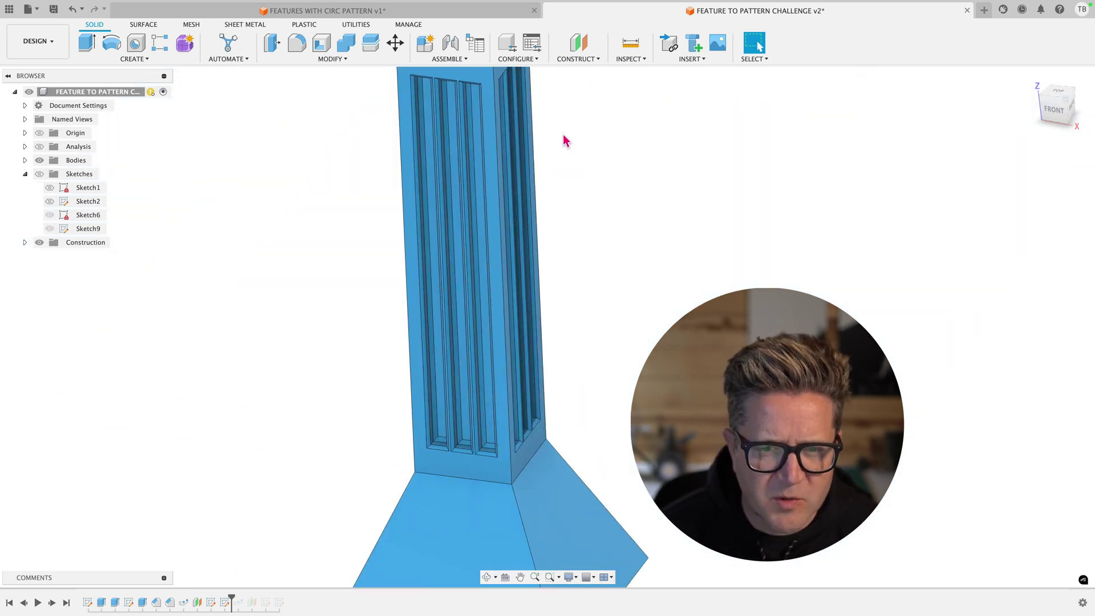
{"action": "mouse_move", "coordinate": [565, 139]}
{"action": "middle_mouse_down", "text": "shift"}
{"action": "mouse_move", "coordinate": [599, 139]}
{"action": "mouse_move", "coordinate": [599, 124]}
{"action": "mouse_move", "coordinate": [542, 132]}
{"action": "mouse_move", "coordinate": [540, 166]}
{"action": "mouse_move", "coordinate": [538, 151]}
{"action": "mouse_move", "coordinate": [498, 149]}
{"action": "mouse_move", "coordinate": [598, 122]}
{"action": "mouse_move", "coordinate": [713, 135]}
{"action": "mouse_move", "coordinate": [635, 144]}
{"action": "mouse_move", "coordinate": [645, 203]}
{"action": "middle_mouse_up", "text": "shift"}
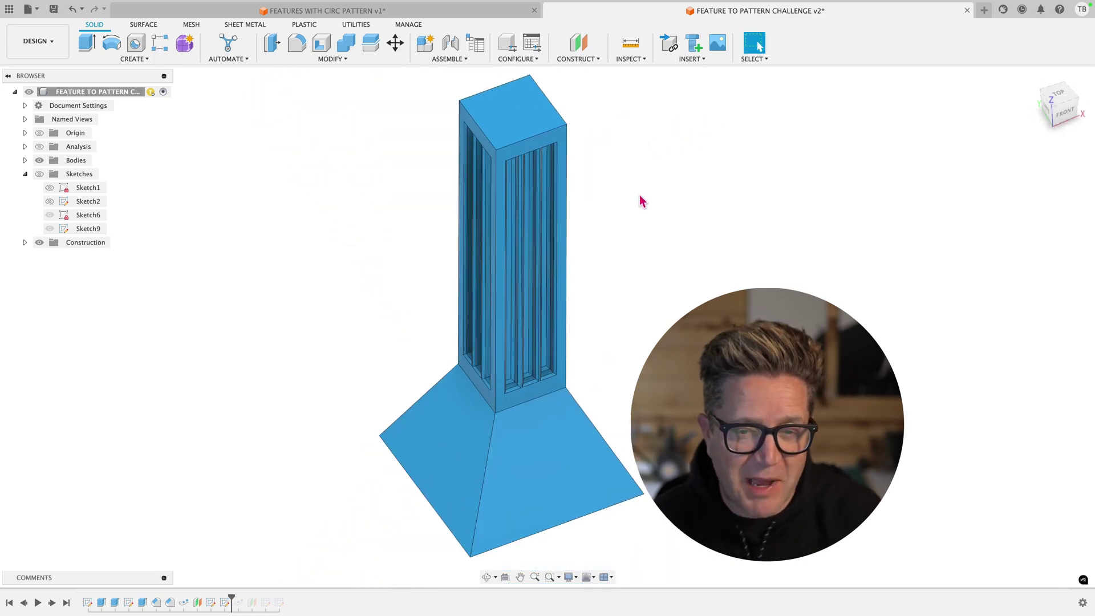